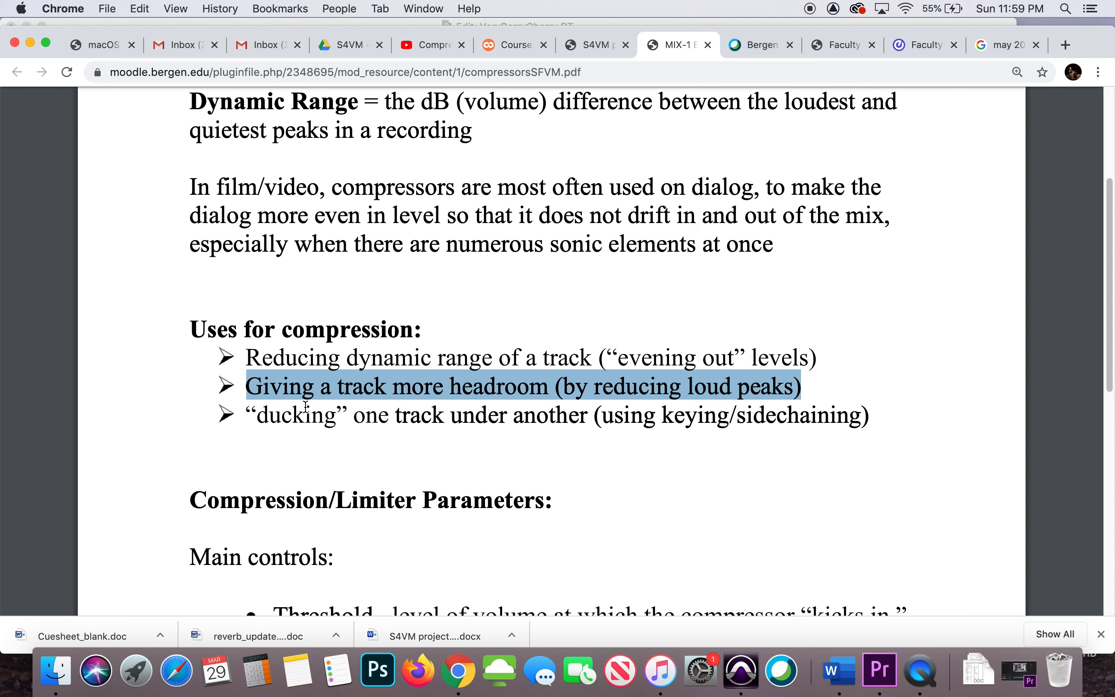
Highlight the "ducking" use in the compression notes and read on through the compressor/limiter parameters
{"action": "left_click_drag", "start_coordinate": [245, 417], "coordinate": [878, 425]}
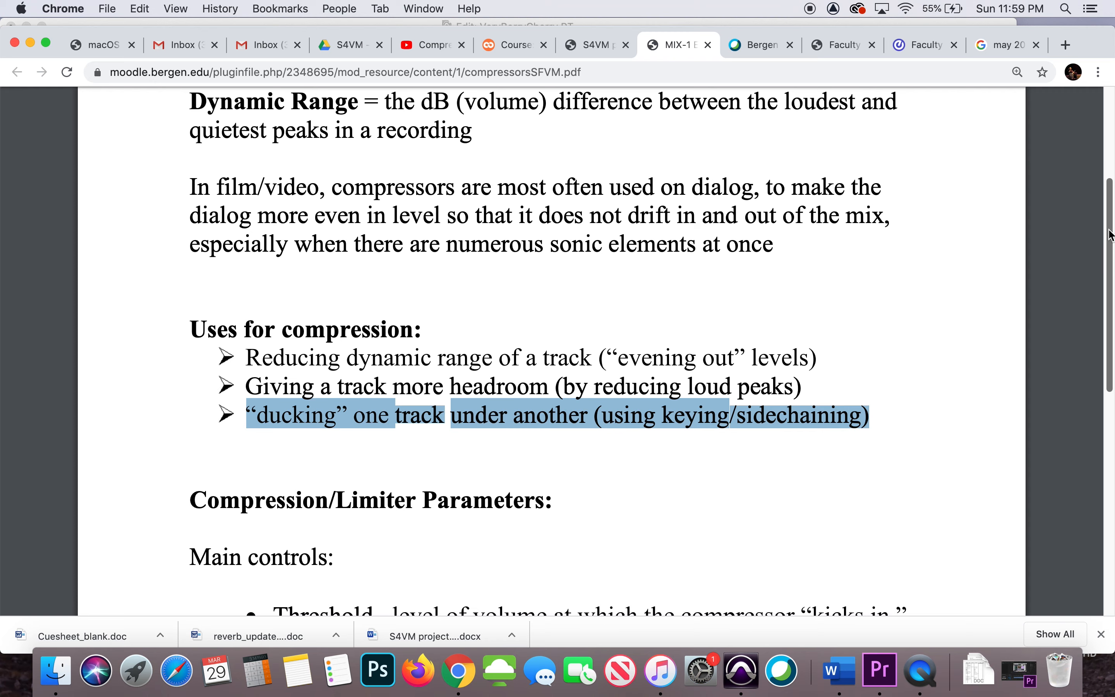
{"action": "scroll", "coordinate": [1111, 234], "scroll_direction": "down", "scroll_amount": 10}
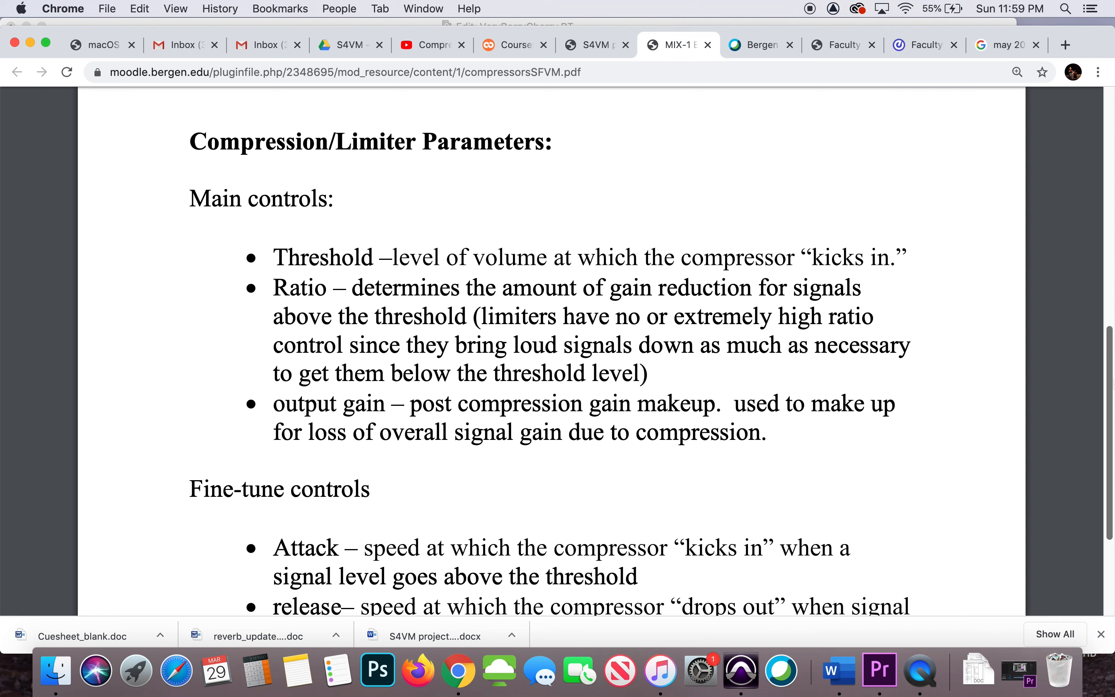
{"action": "scroll", "coordinate": [932, 405], "scroll_direction": "down", "scroll_amount": 3}
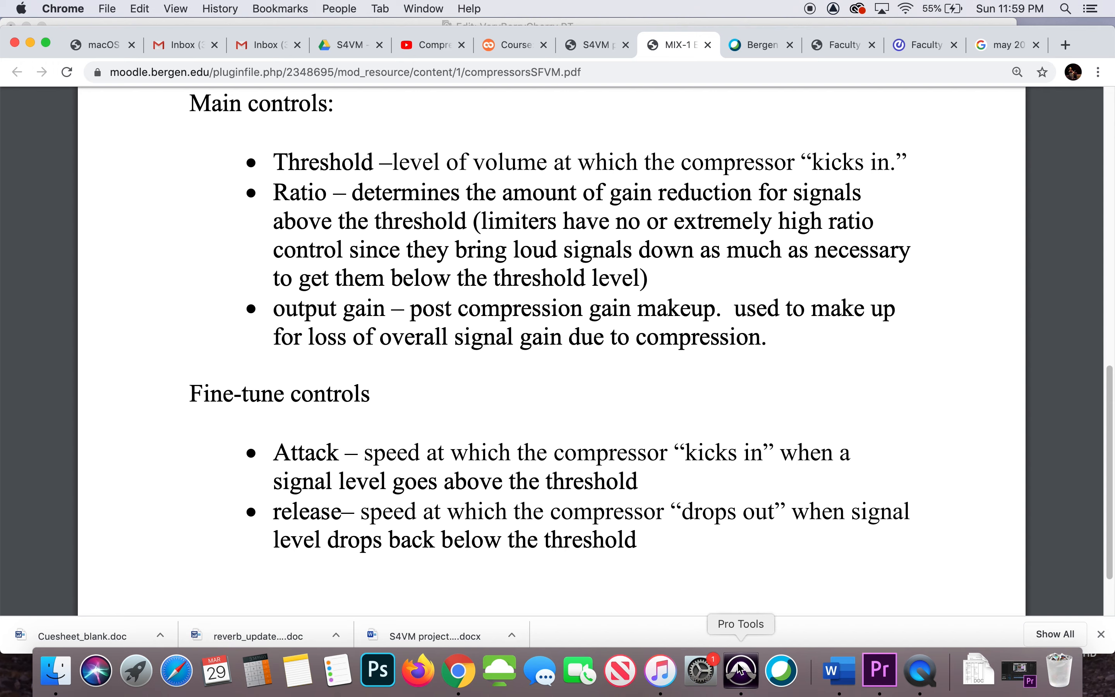
Switch to Pro Tools, make the PRODUCTION track taller and magnify the timeline around the making smoothie-05 clip
{"action": "left_click", "coordinate": [743, 672]}
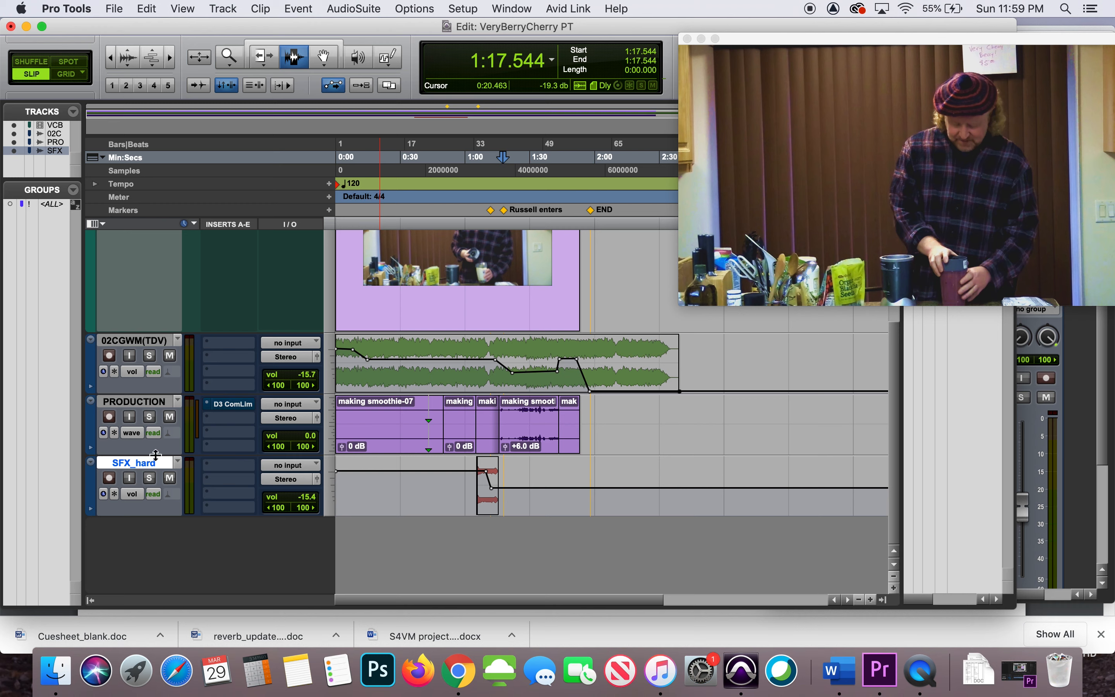
{"action": "left_click_drag", "start_coordinate": [155, 456], "coordinate": [189, 532]}
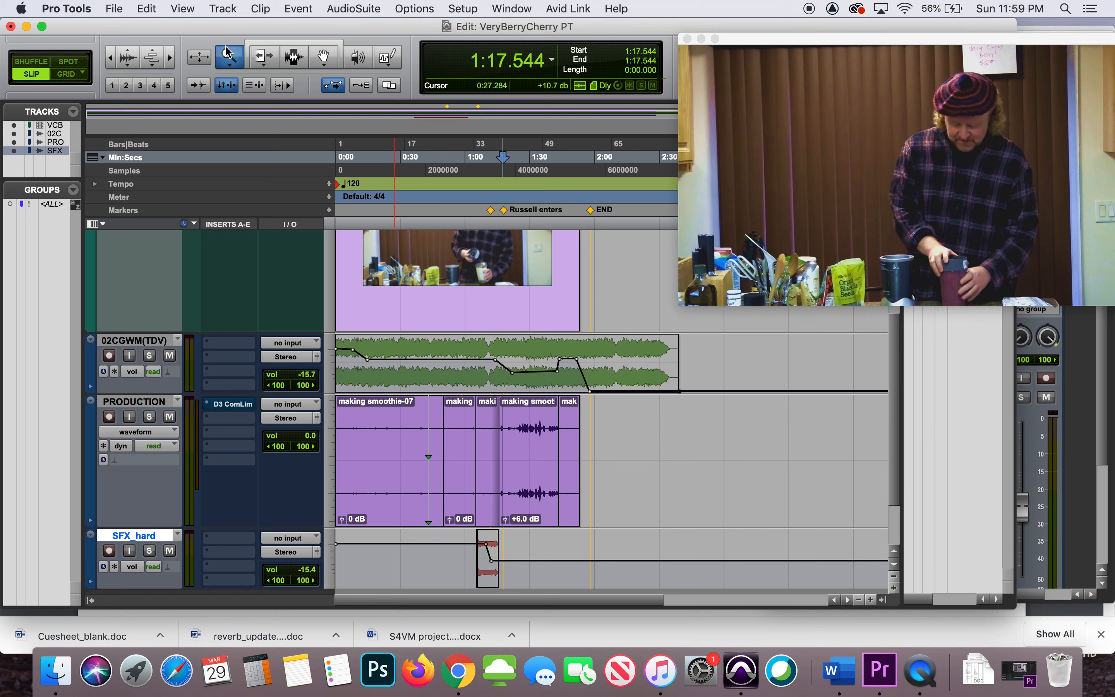
{"action": "left_click", "coordinate": [230, 57]}
{"action": "left_click_drag", "start_coordinate": [512, 364], "coordinate": [608, 368]}
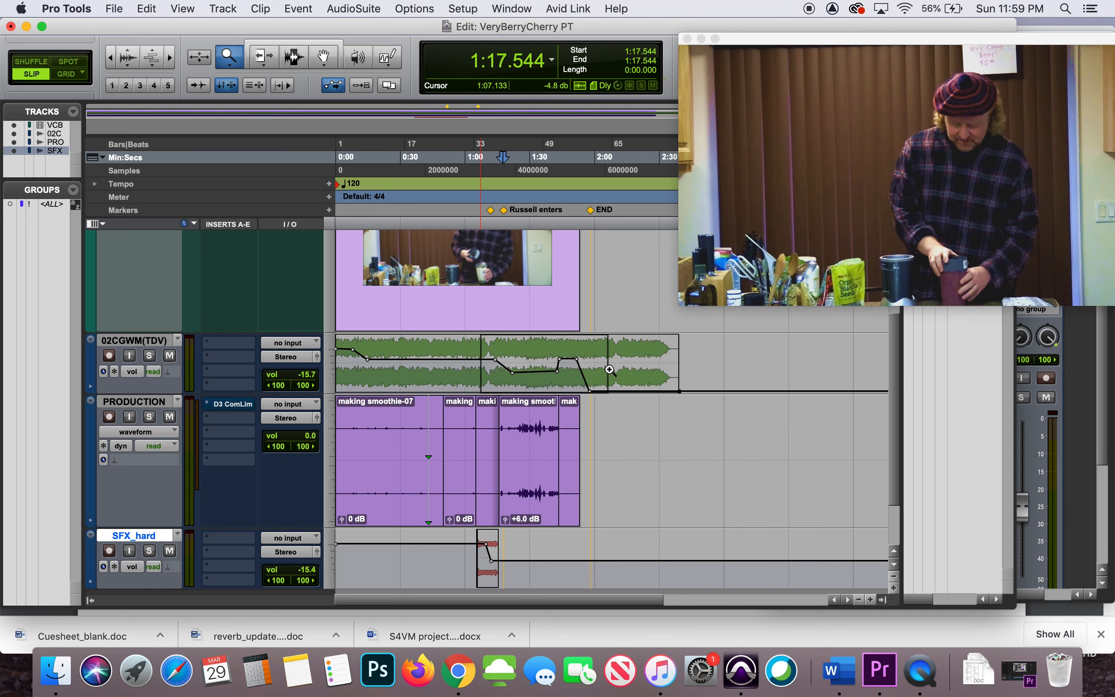
{"action": "left_click", "coordinate": [297, 63]}
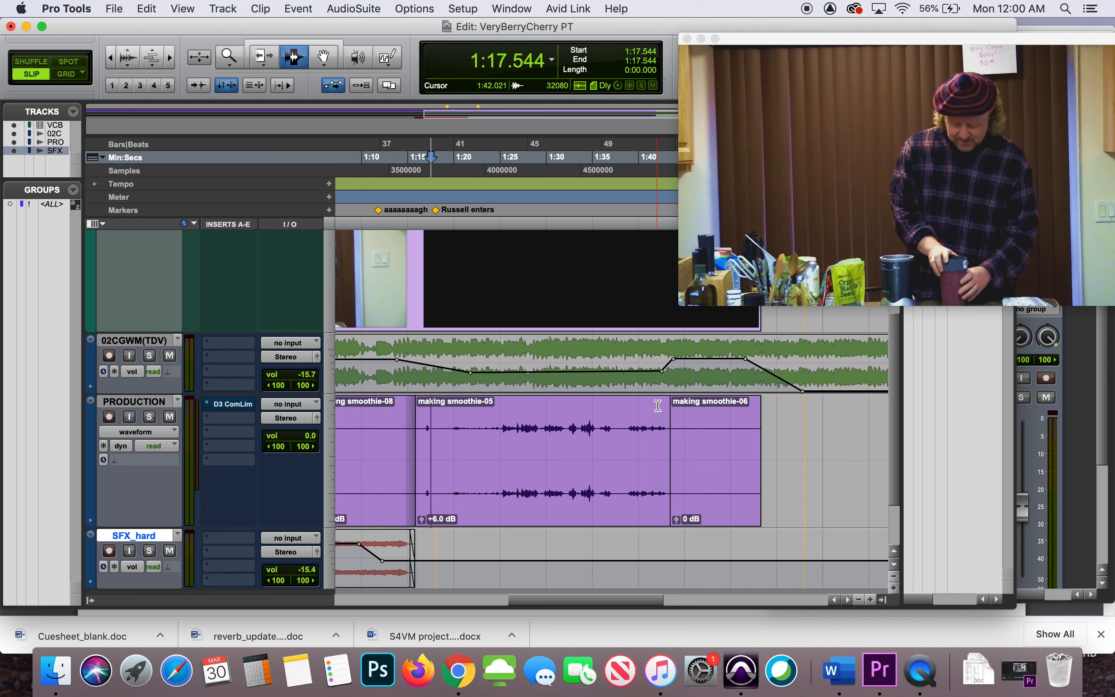
Play back the making smoothie-05 dialog from about 1:20 to its end with the system volume raised
{"action": "left_click", "coordinate": [455, 365]}
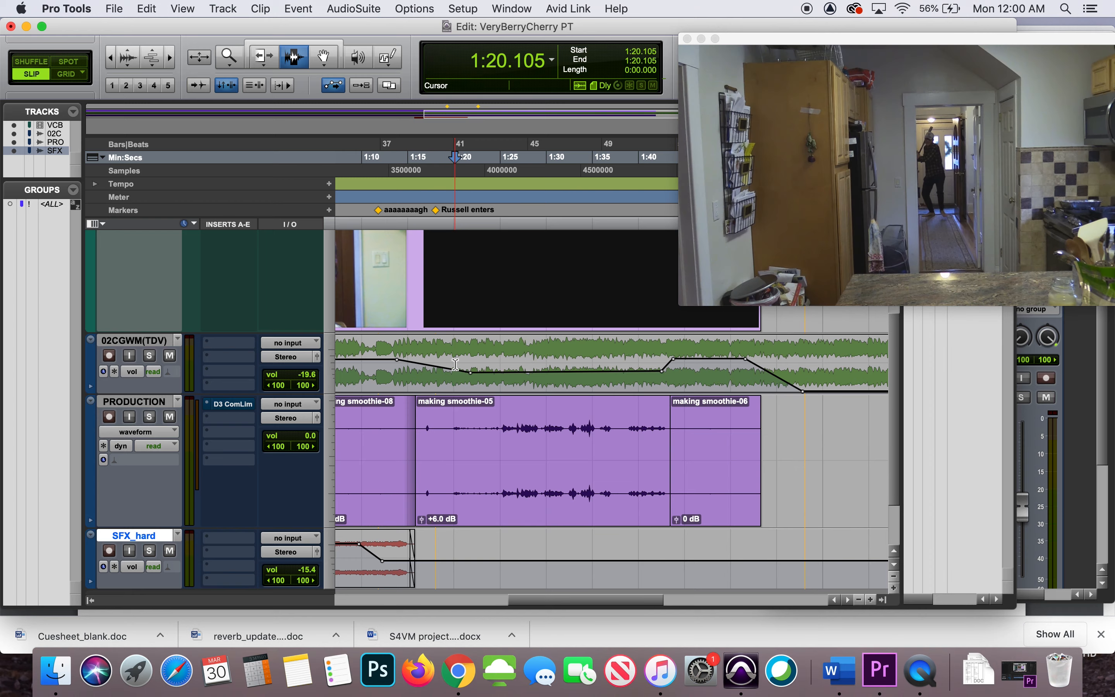
{"action": "key", "text": "space"}
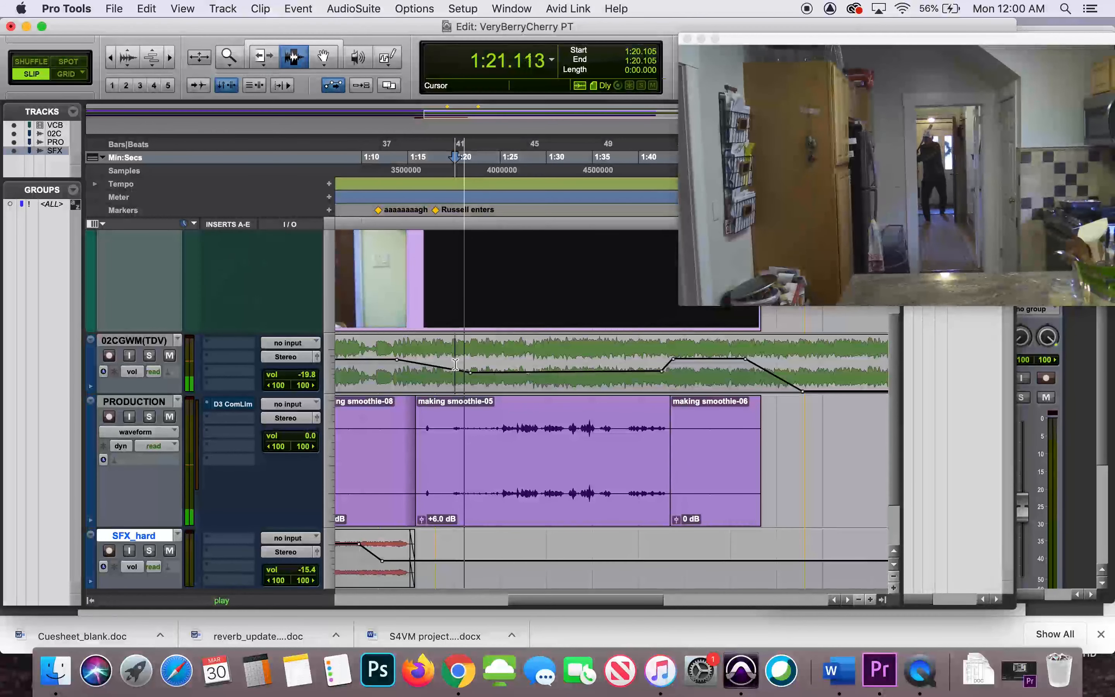
{"action": "key", "text": "XF86AudioRaiseVolume"}
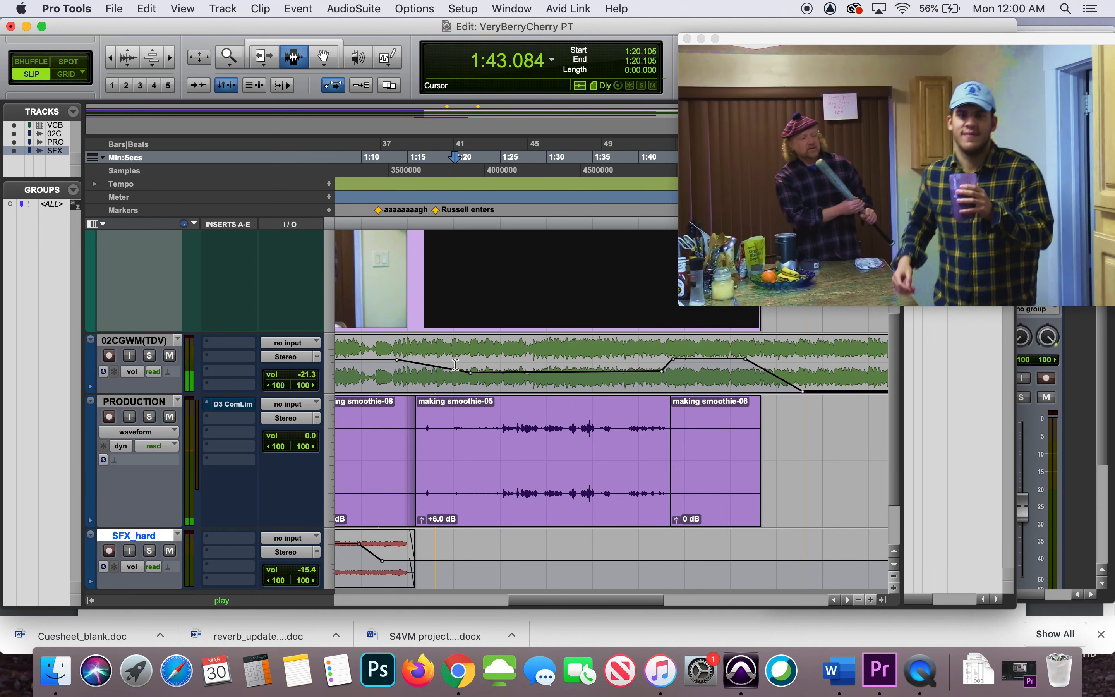
{"action": "key", "text": "space"}
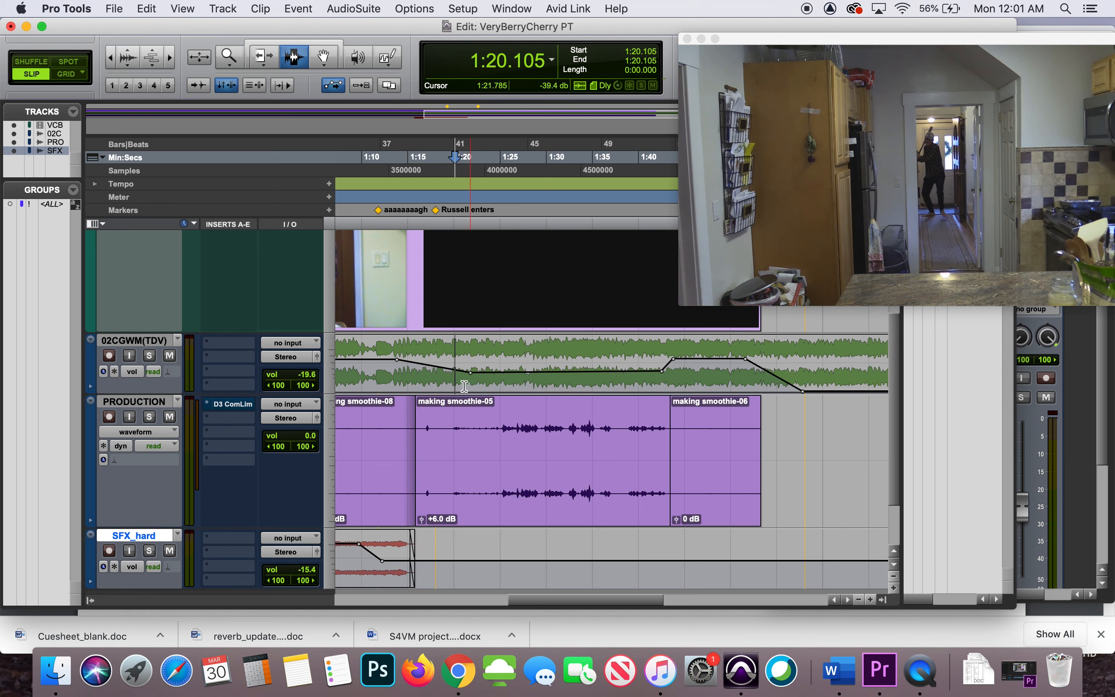
Take the PRODUCTION track's existing Dyn3 Compressor/Limiter off bypass, close it and remove it from the insert slot
{"action": "left_click", "coordinate": [234, 407]}
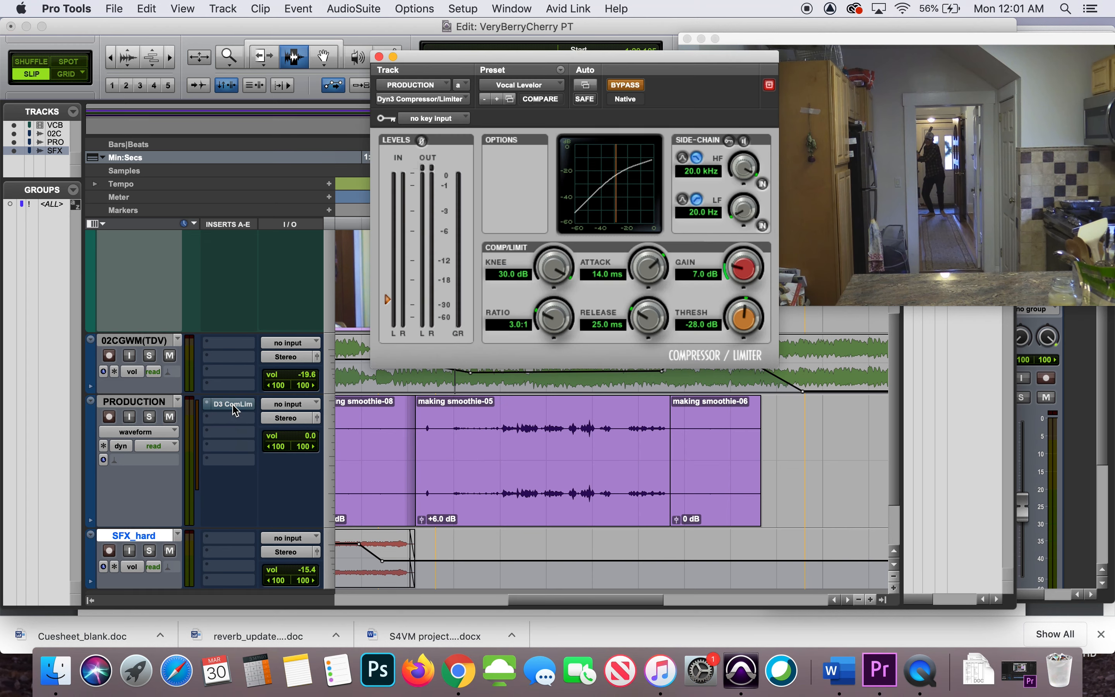
{"action": "left_click", "coordinate": [627, 87]}
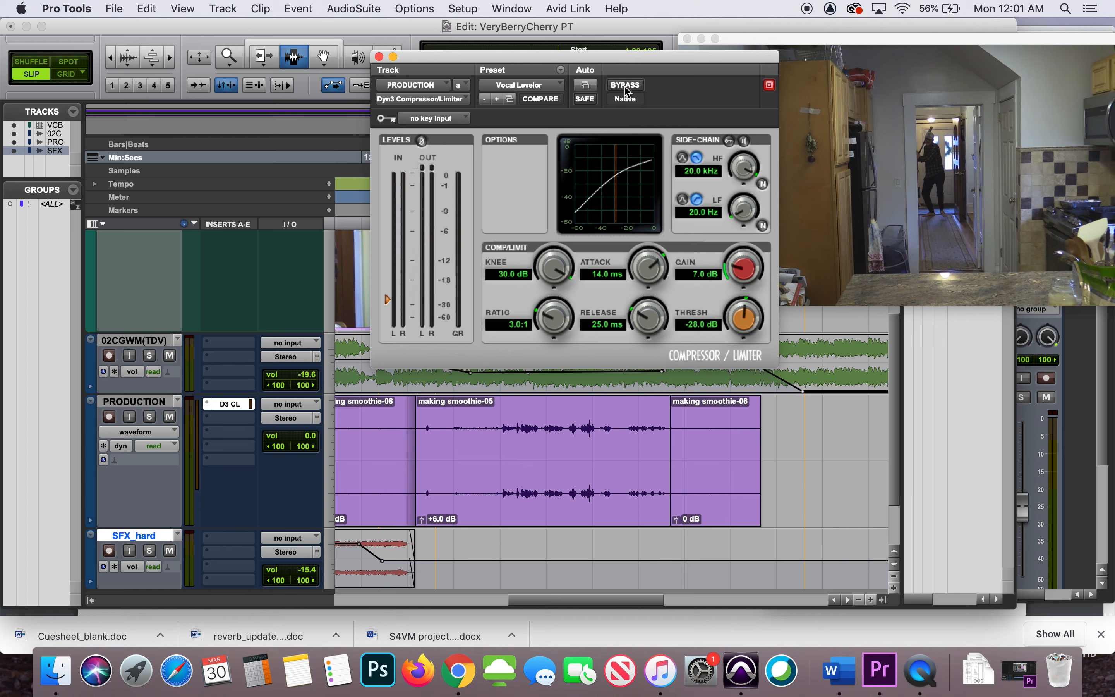
{"action": "left_click", "coordinate": [379, 57]}
{"action": "left_click", "coordinate": [207, 404]}
{"action": "mouse_move", "coordinate": [211, 406]}
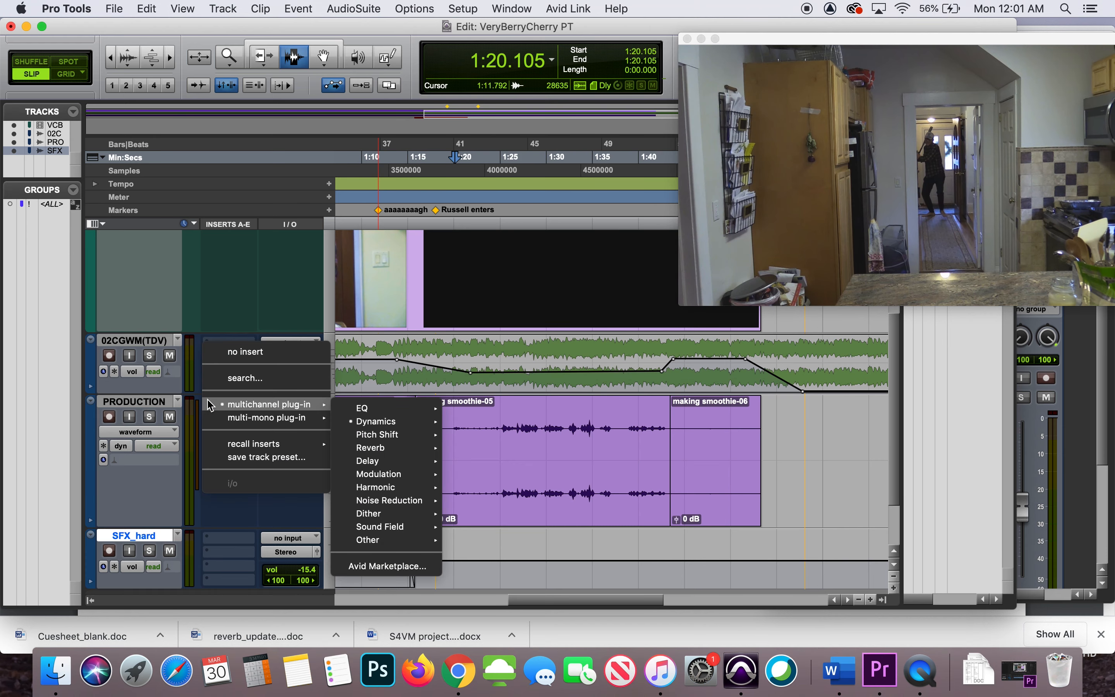
{"action": "left_click", "coordinate": [235, 361]}
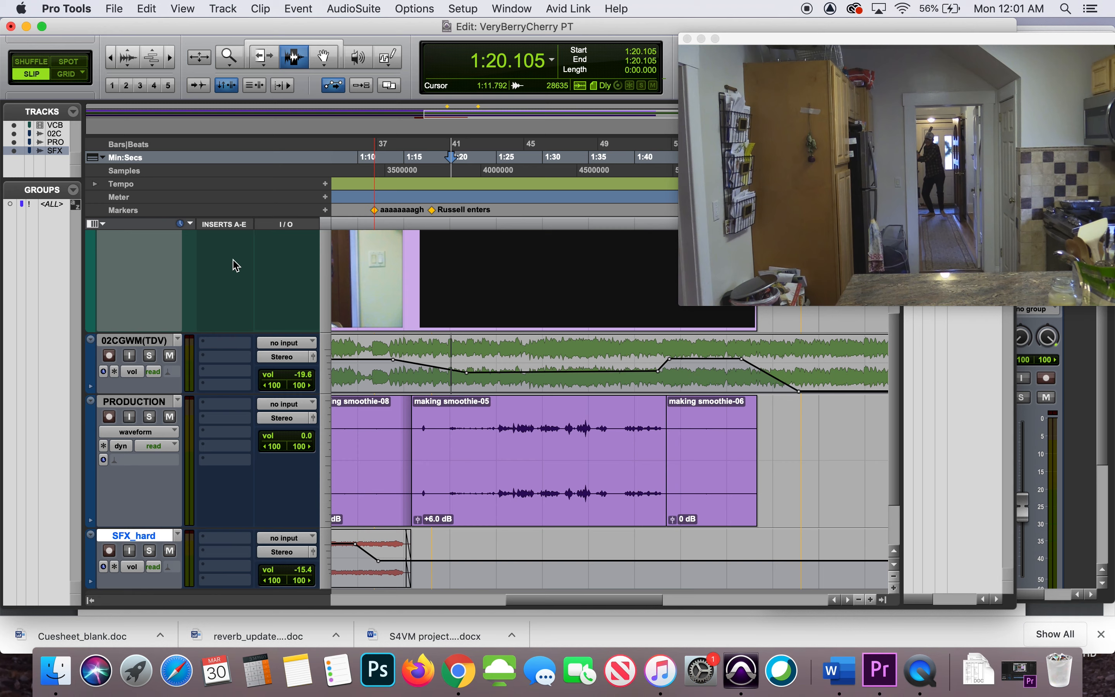
Hide the Inserts A-E column in the Edit window and show it again
{"action": "left_click", "coordinate": [183, 9]}
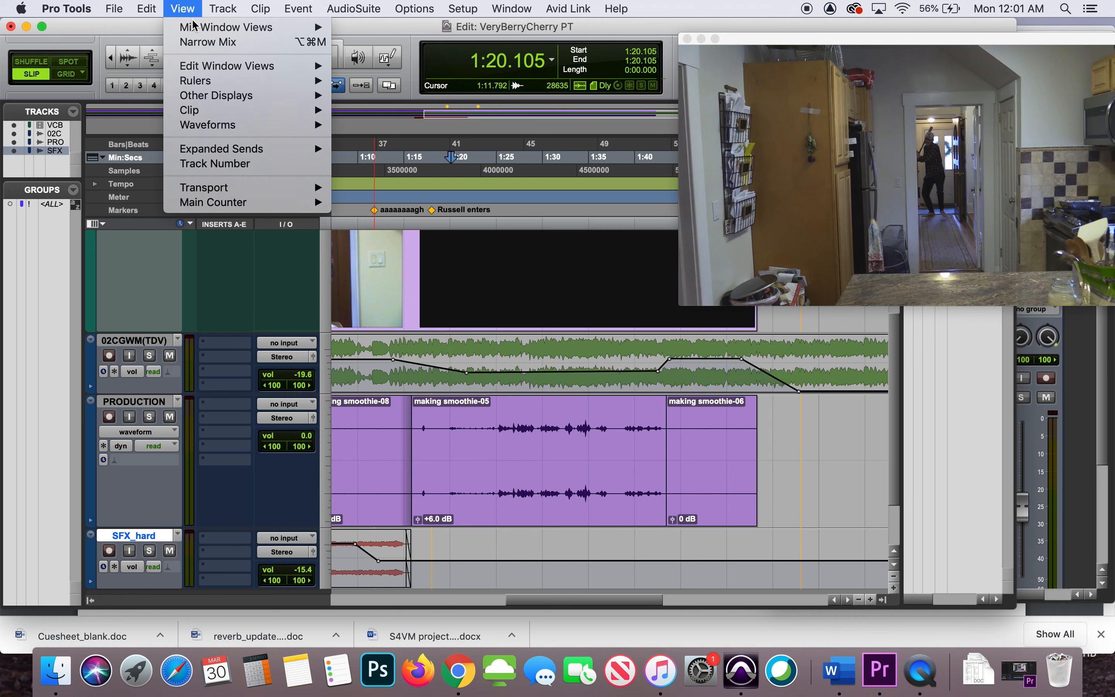
{"action": "mouse_move", "coordinate": [208, 65]}
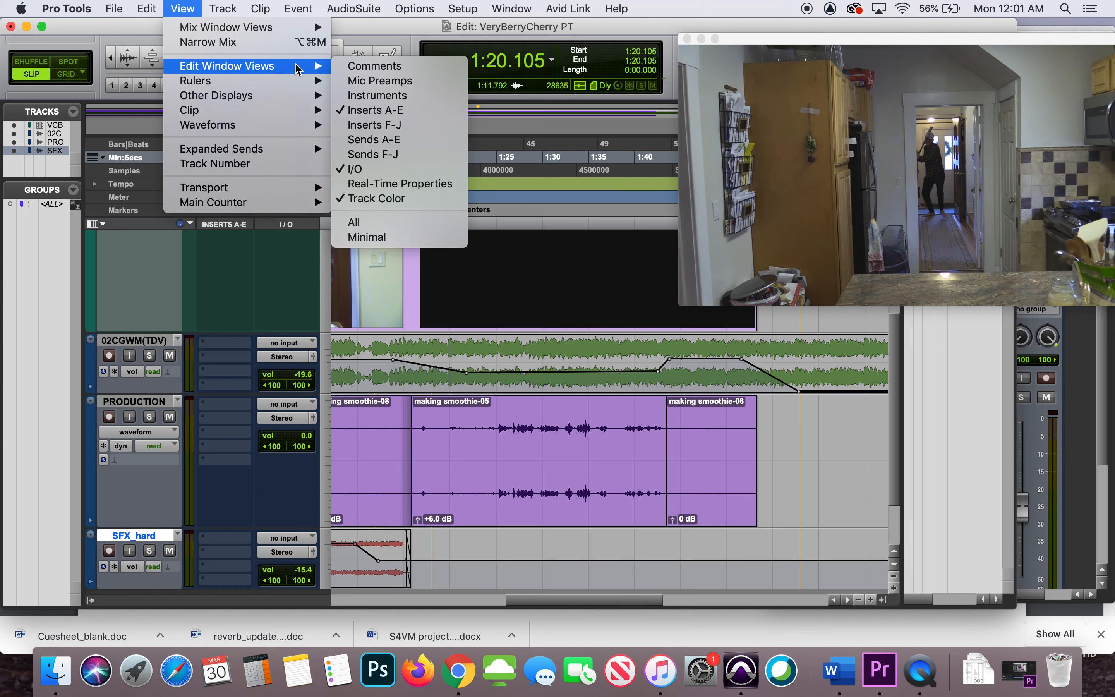
{"action": "left_click", "coordinate": [364, 109]}
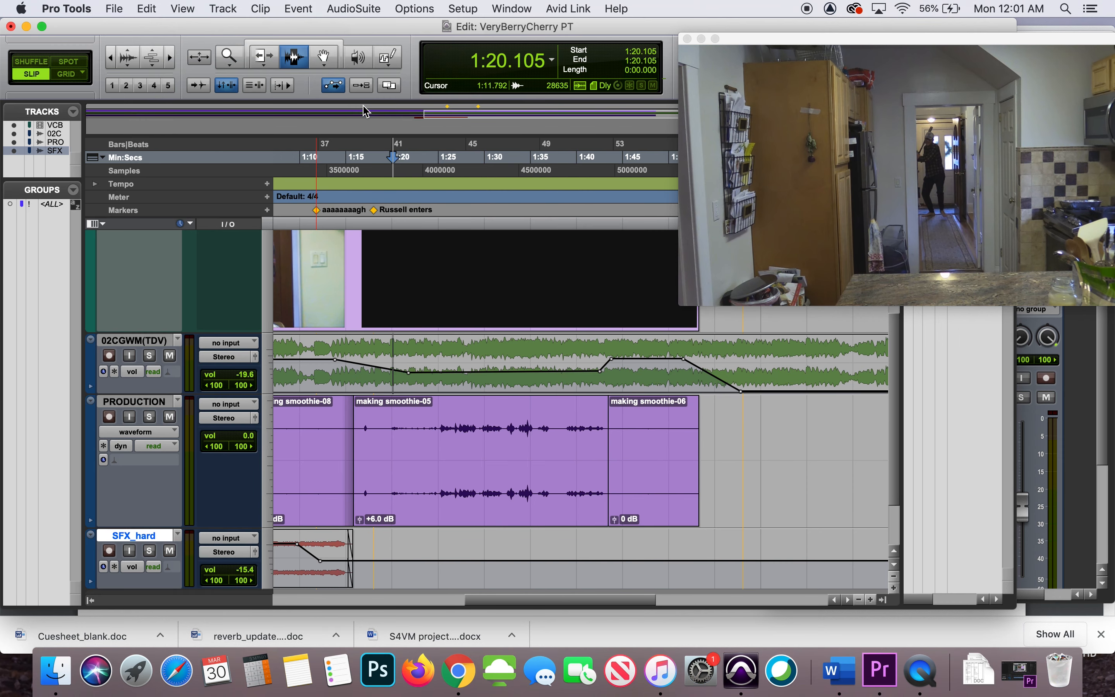
{"action": "left_click", "coordinate": [186, 13]}
{"action": "mouse_move", "coordinate": [313, 69]}
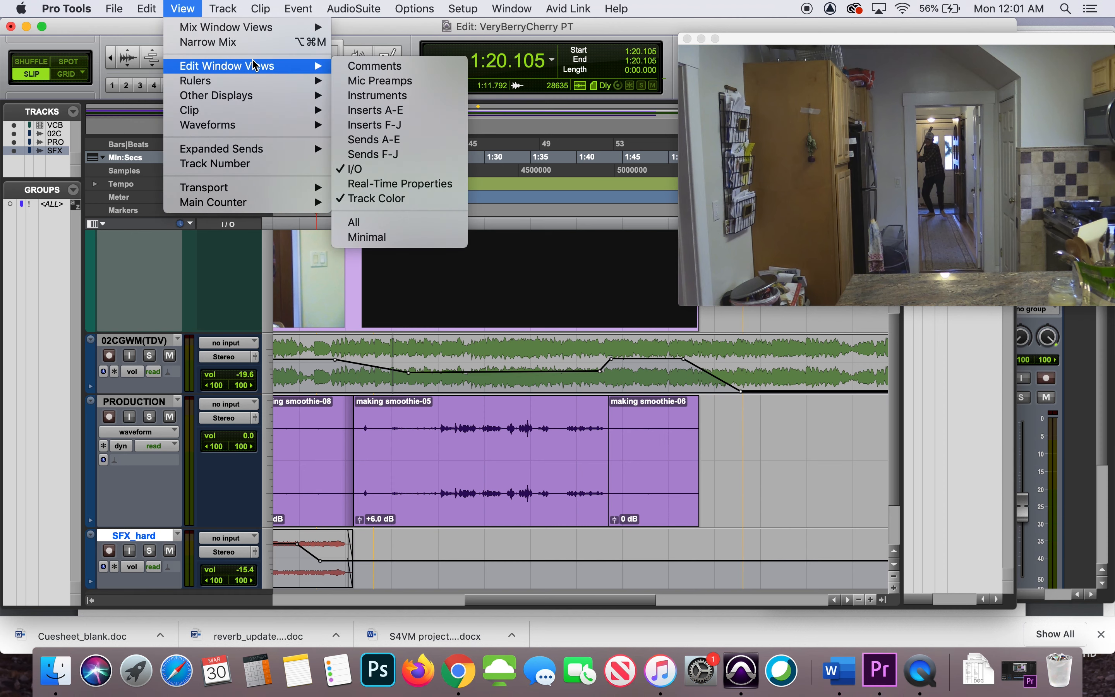
{"action": "left_click", "coordinate": [351, 110]}
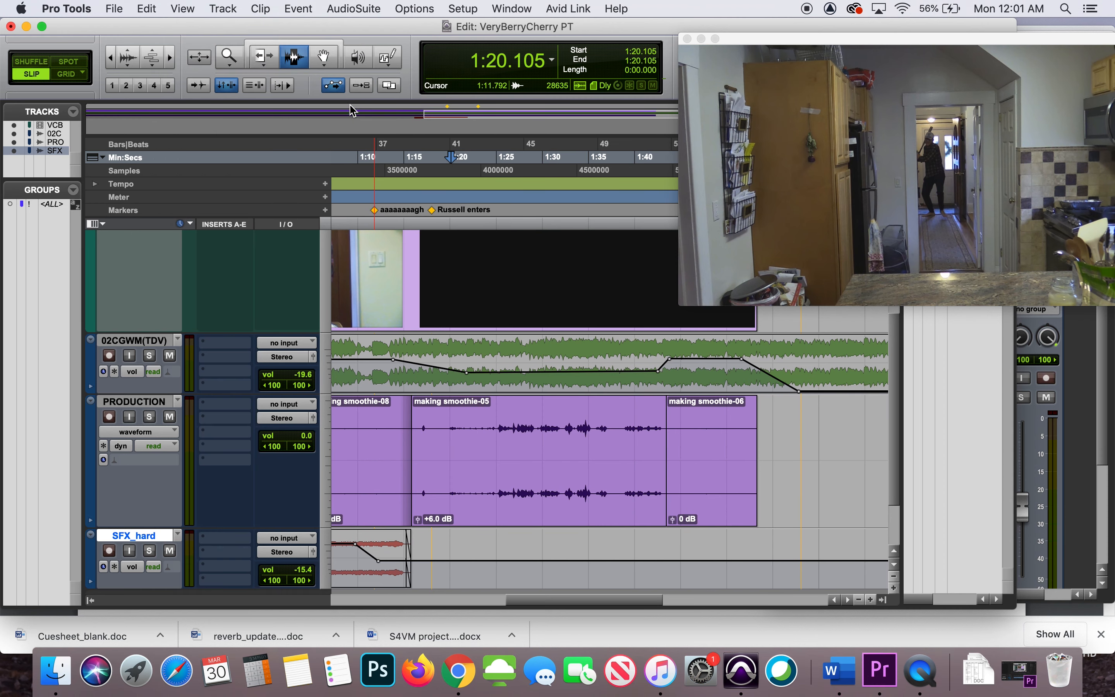
Insert the multichannel Dyn3 Compressor/Limiter (stereo) dynamics plug-in in the first insert slot of the PRODUCTION track
{"action": "left_click", "coordinate": [225, 406]}
{"action": "mouse_move", "coordinate": [225, 406]}
{"action": "mouse_move", "coordinate": [414, 408]}
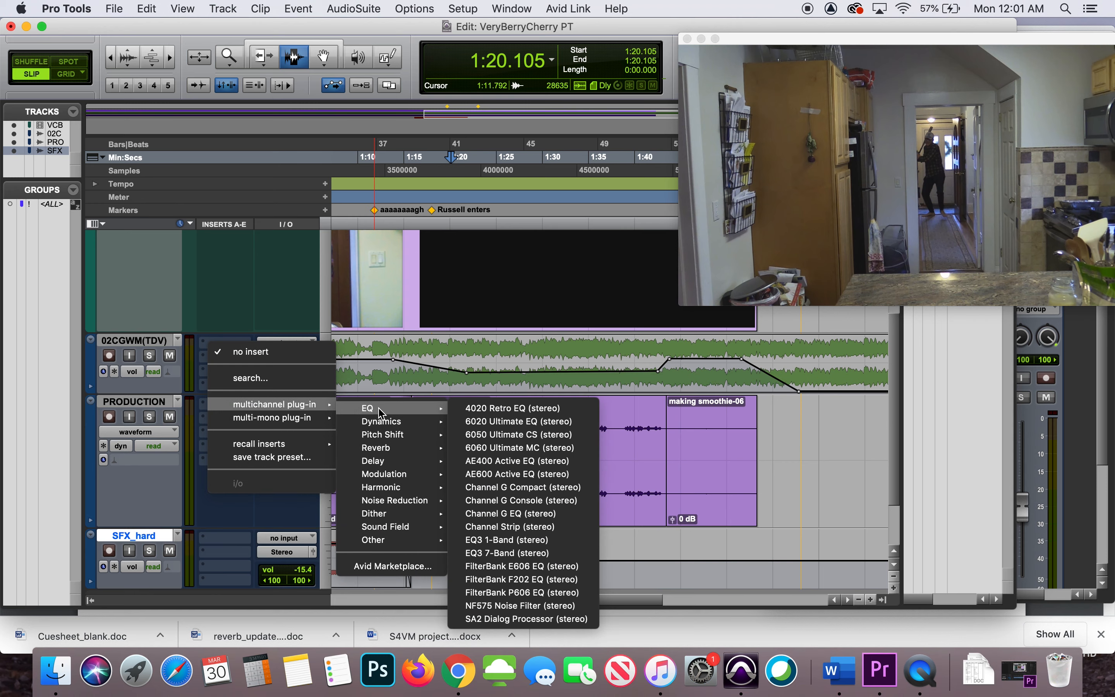
{"action": "mouse_move", "coordinate": [375, 428]}
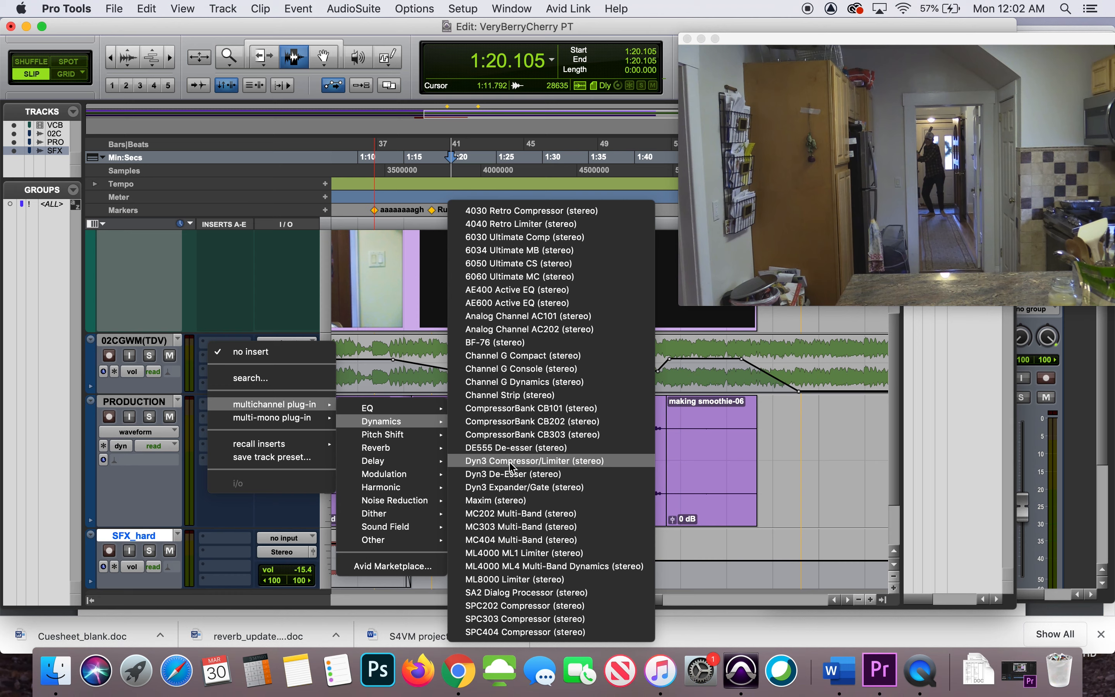
{"action": "left_click", "coordinate": [591, 463]}
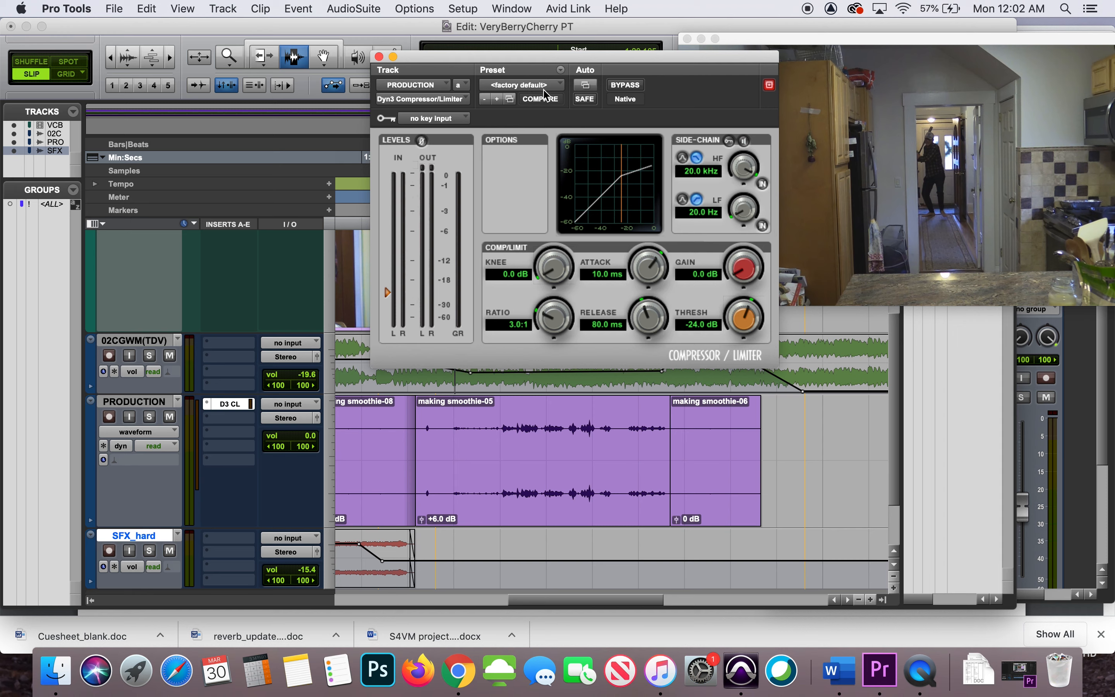
Load the Vocal Comp preset in the Compressor/Limiter on the PRODUCTION track
{"action": "left_click", "coordinate": [527, 86]}
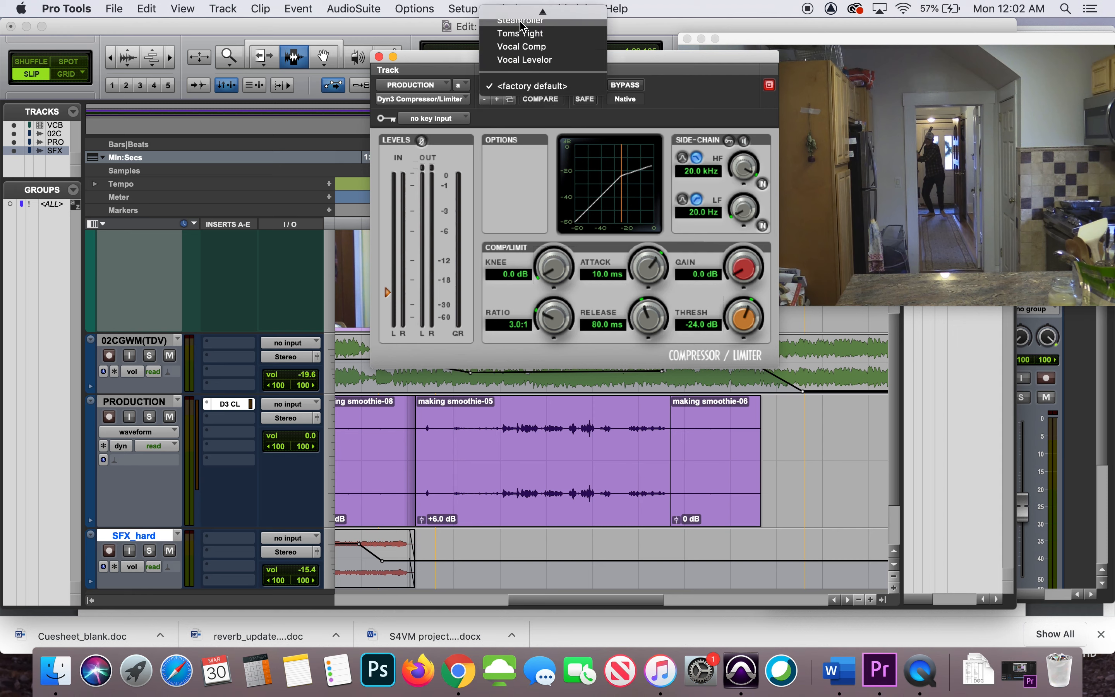
{"action": "scroll", "coordinate": [521, 25], "scroll_direction": "up", "scroll_amount": 5}
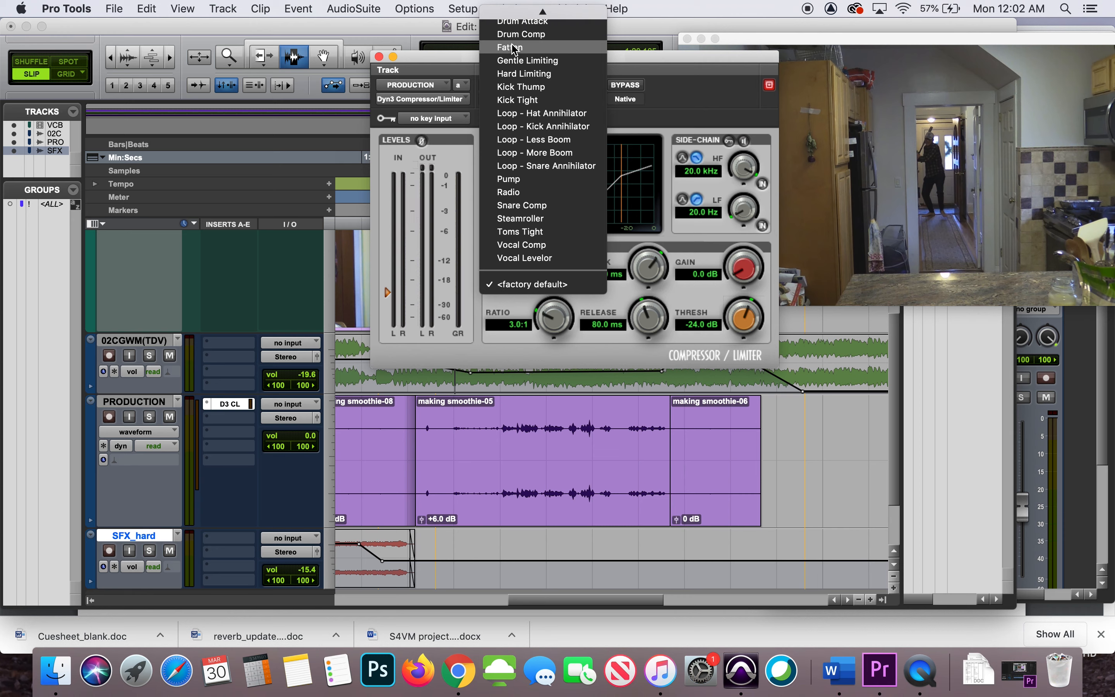
{"action": "left_click", "coordinate": [537, 244]}
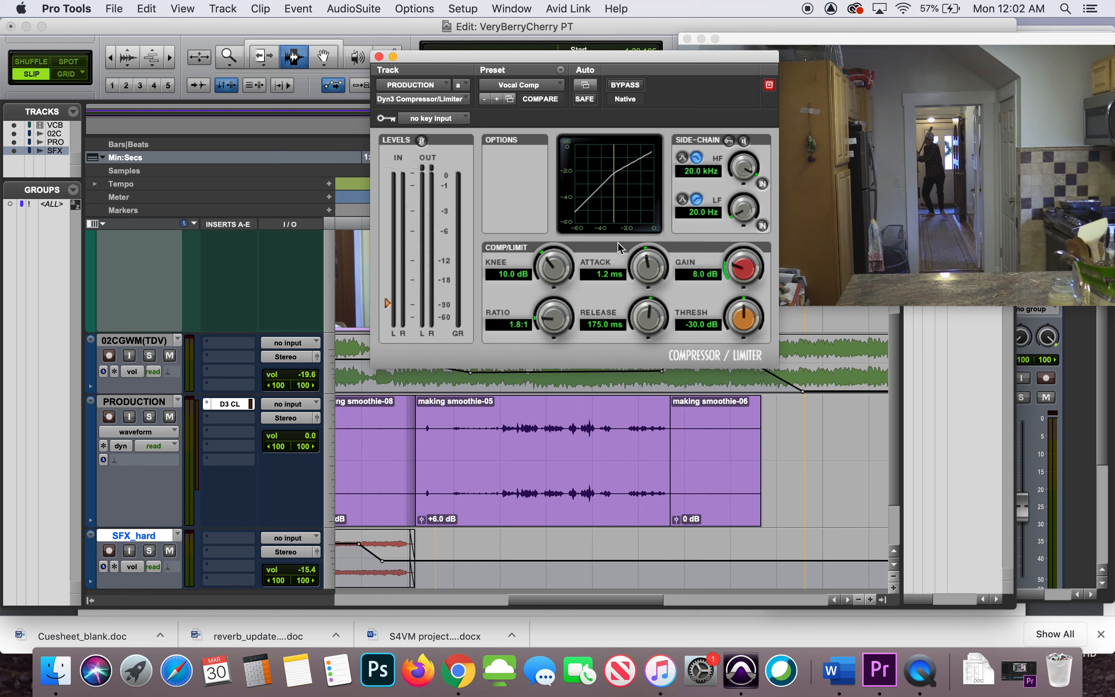
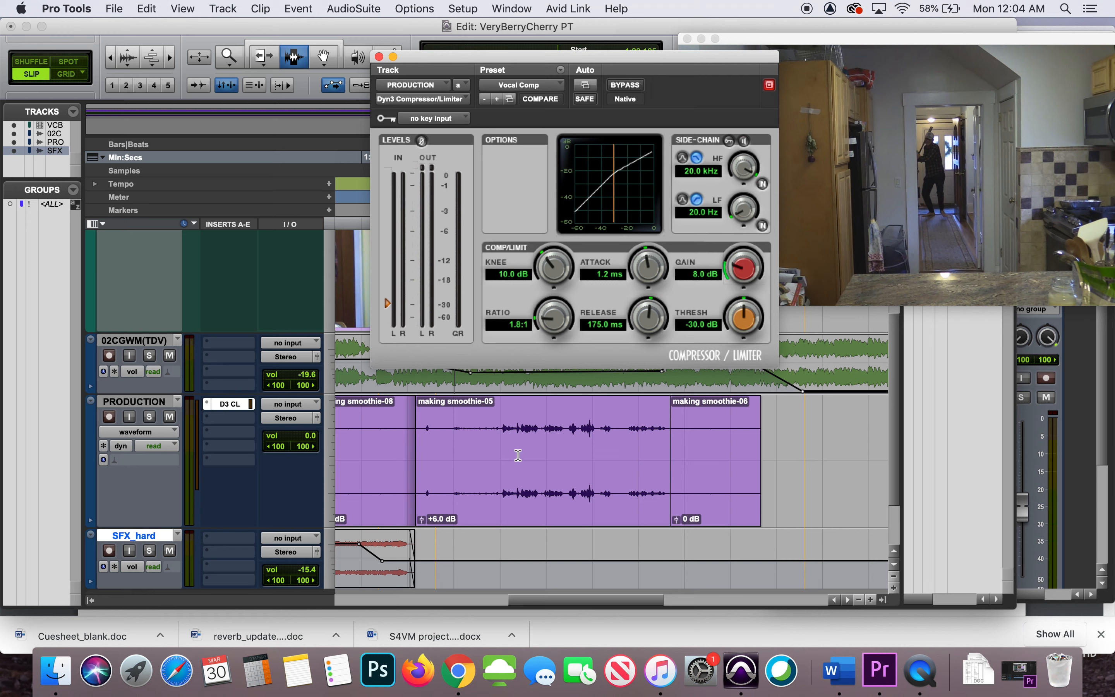
Play the dialog in the making smoothie-05 clip with the Compressor/Limiter active and bypassed, and leave the compressor active
{"action": "left_click", "coordinate": [499, 452]}
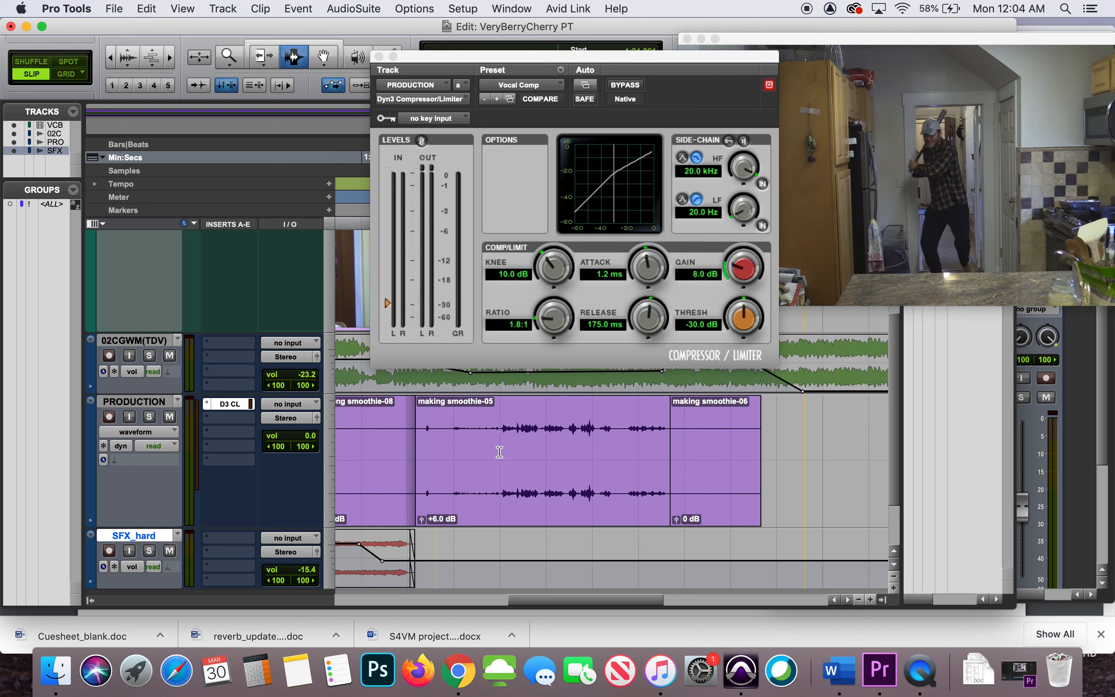
{"action": "key", "text": "space"}
{"action": "left_click", "coordinate": [631, 87]}
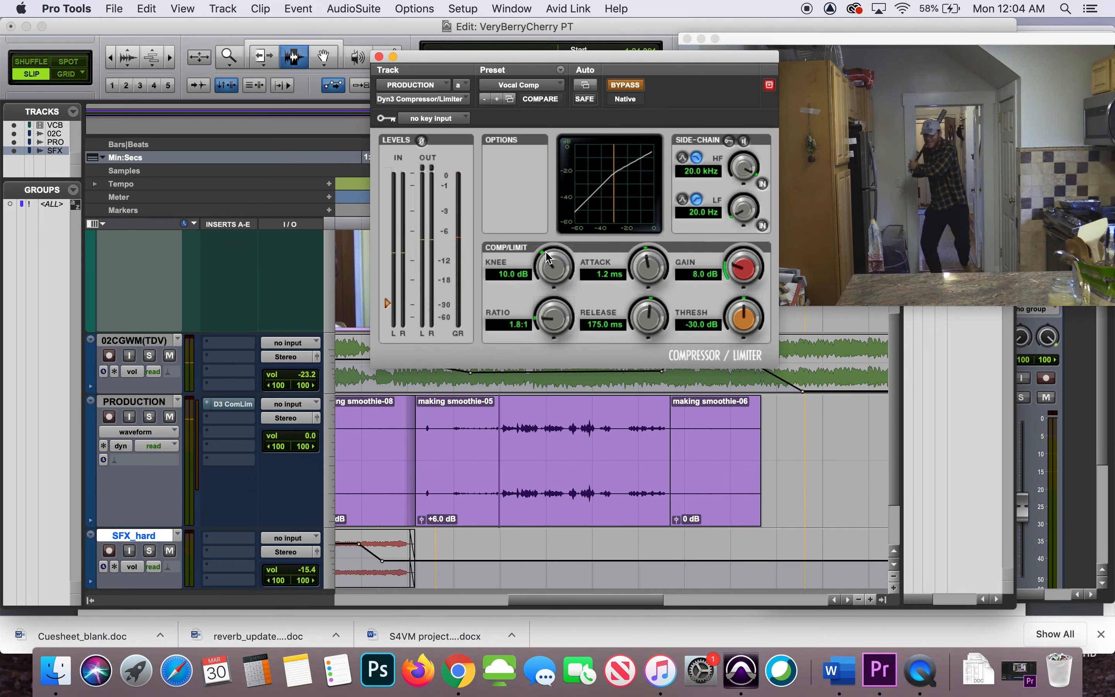
{"action": "key", "text": "space"}
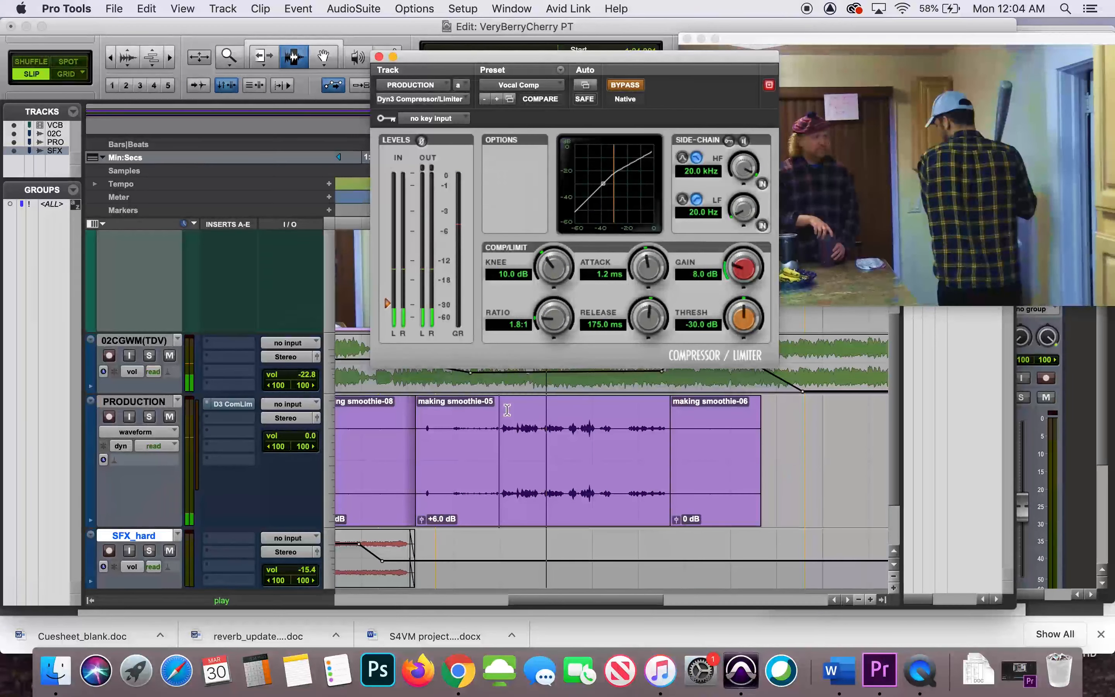
{"action": "key", "text": "space"}
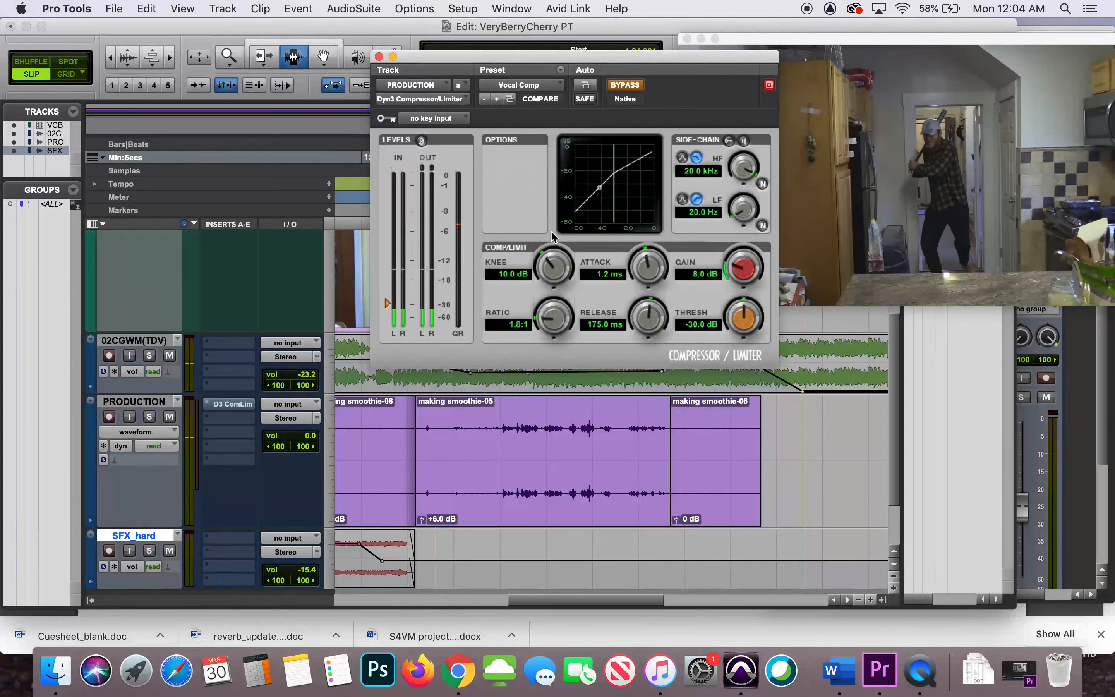
{"action": "left_click", "coordinate": [622, 87]}
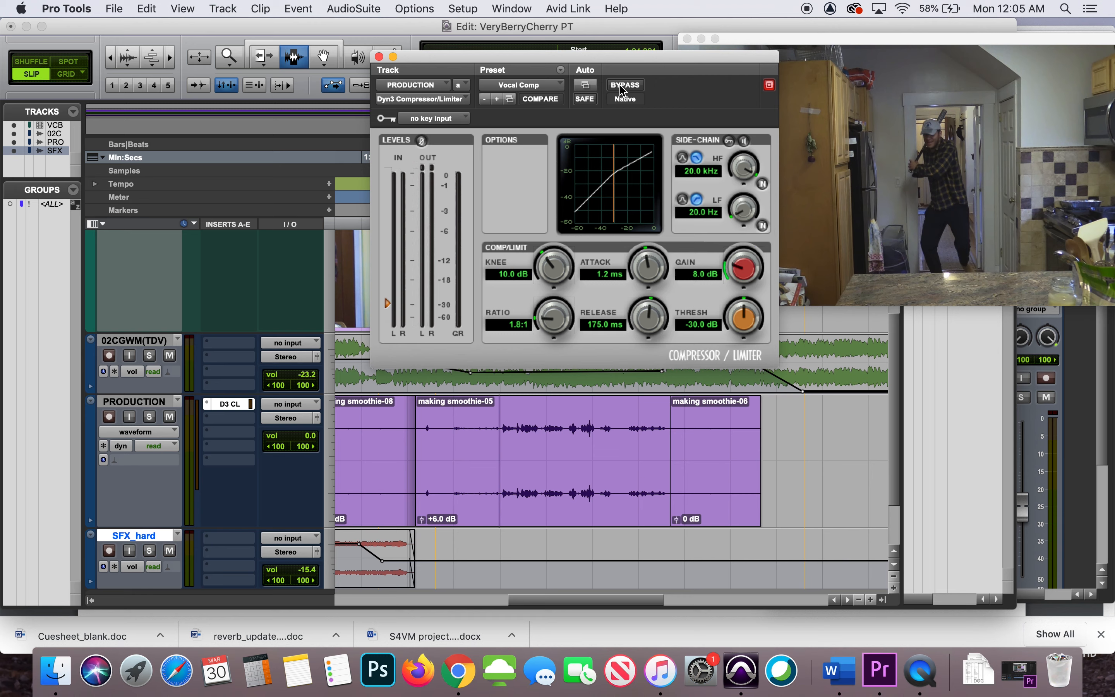
Audition the dialog with the compressor's Vocal Levelor preset and switch back to the Vocal Comp preset
{"action": "left_click", "coordinate": [543, 88]}
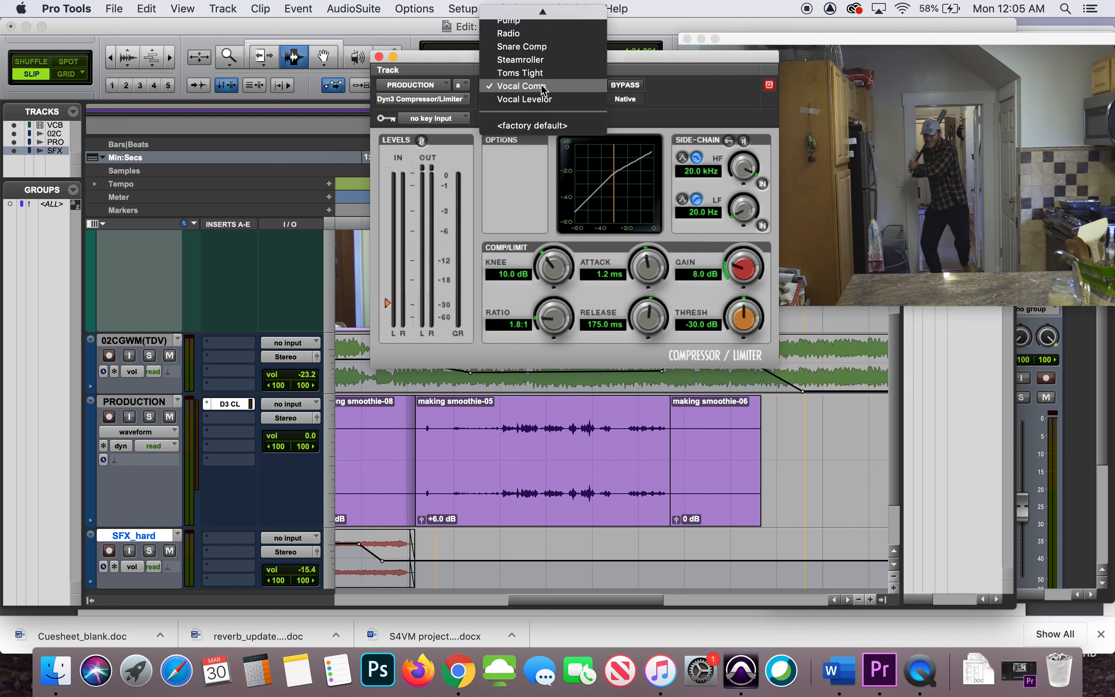
{"action": "left_click", "coordinate": [545, 99]}
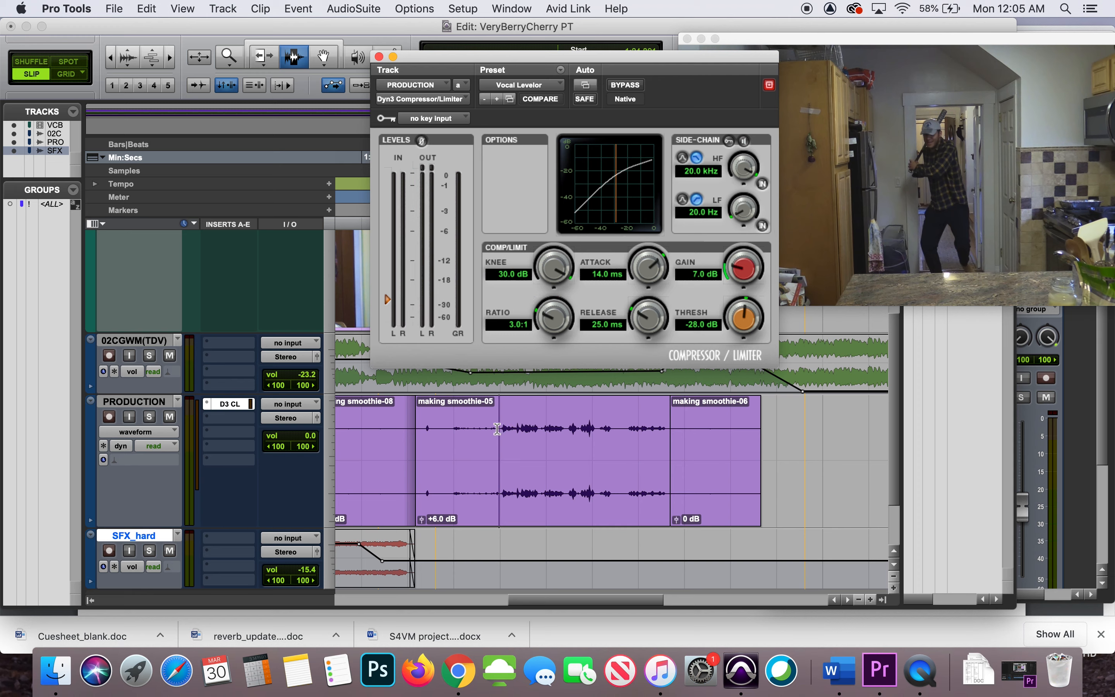
{"action": "key", "text": "space"}
{"action": "left_click", "coordinate": [627, 429]}
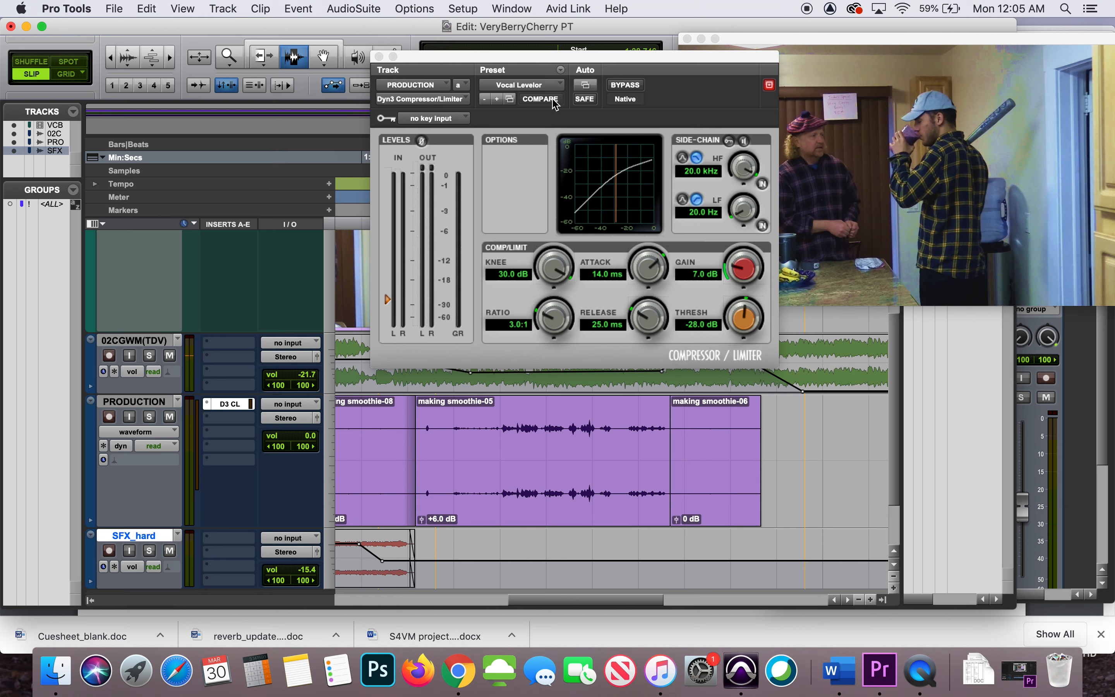
{"action": "left_click", "coordinate": [544, 86]}
{"action": "left_click", "coordinate": [539, 75]}
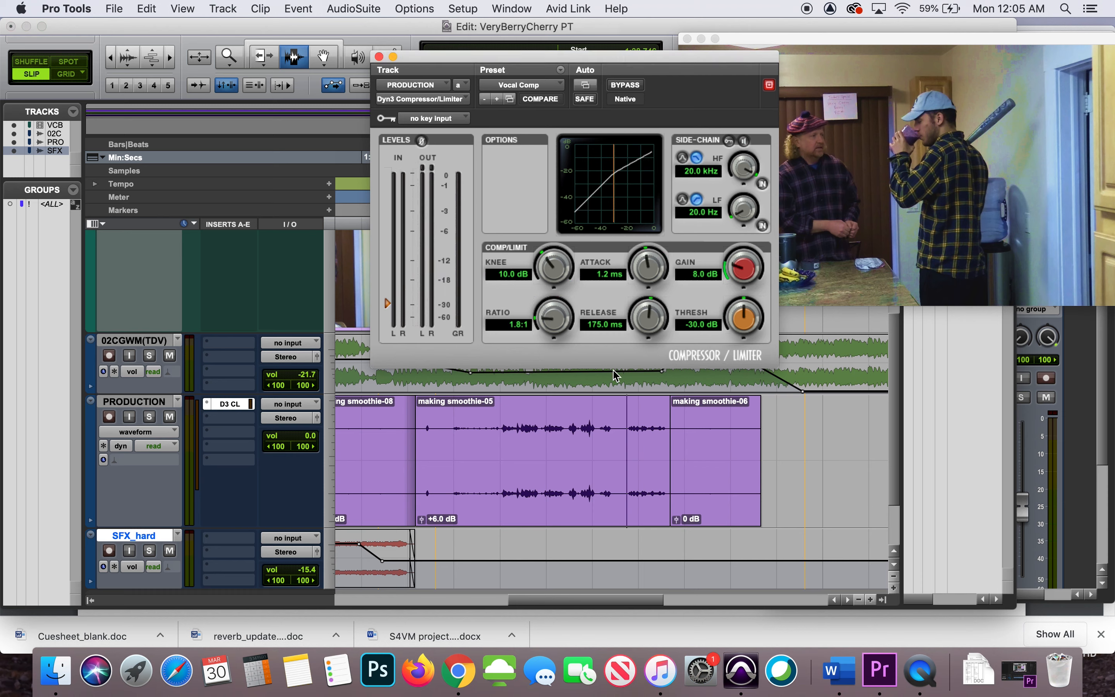
Play the last phrase of the making smoothie-05 clip with the compressor active and again with it bypassed
{"action": "key", "text": "space"}
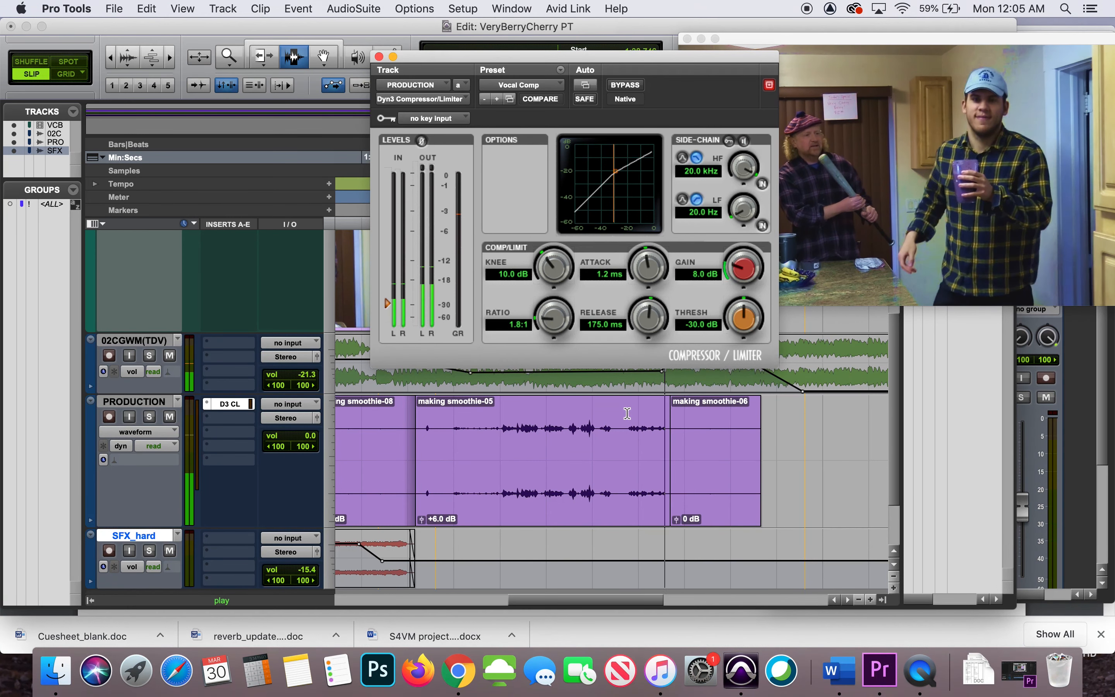
{"action": "key", "text": "space"}
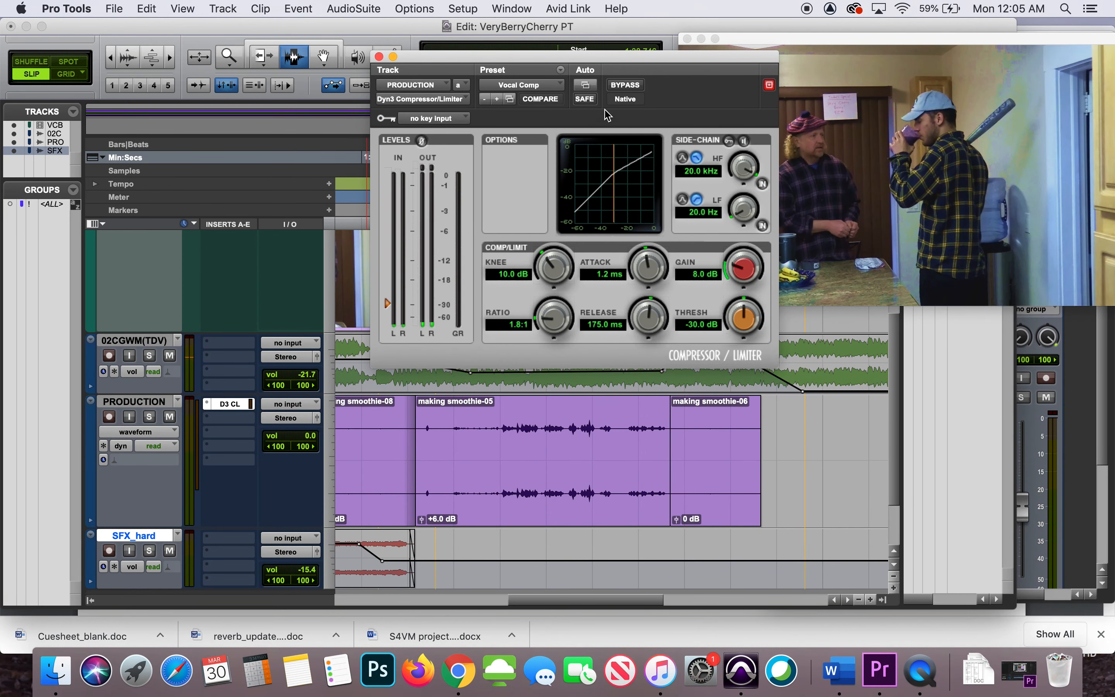
{"action": "left_click", "coordinate": [624, 85]}
{"action": "key", "text": "space"}
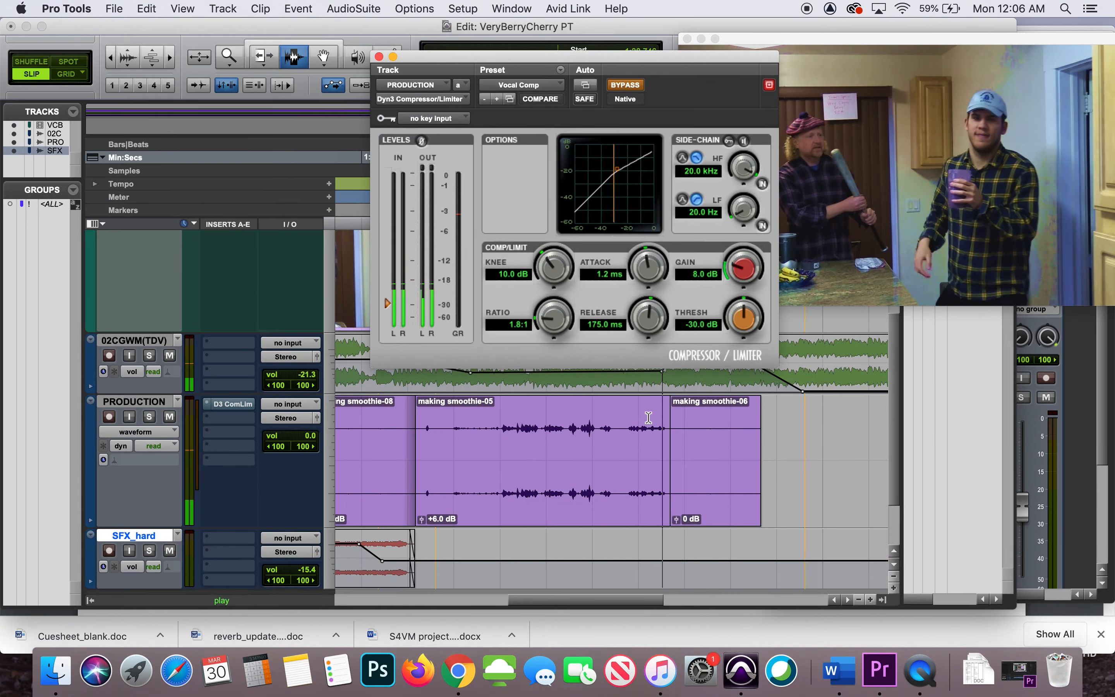
{"action": "key", "text": "space"}
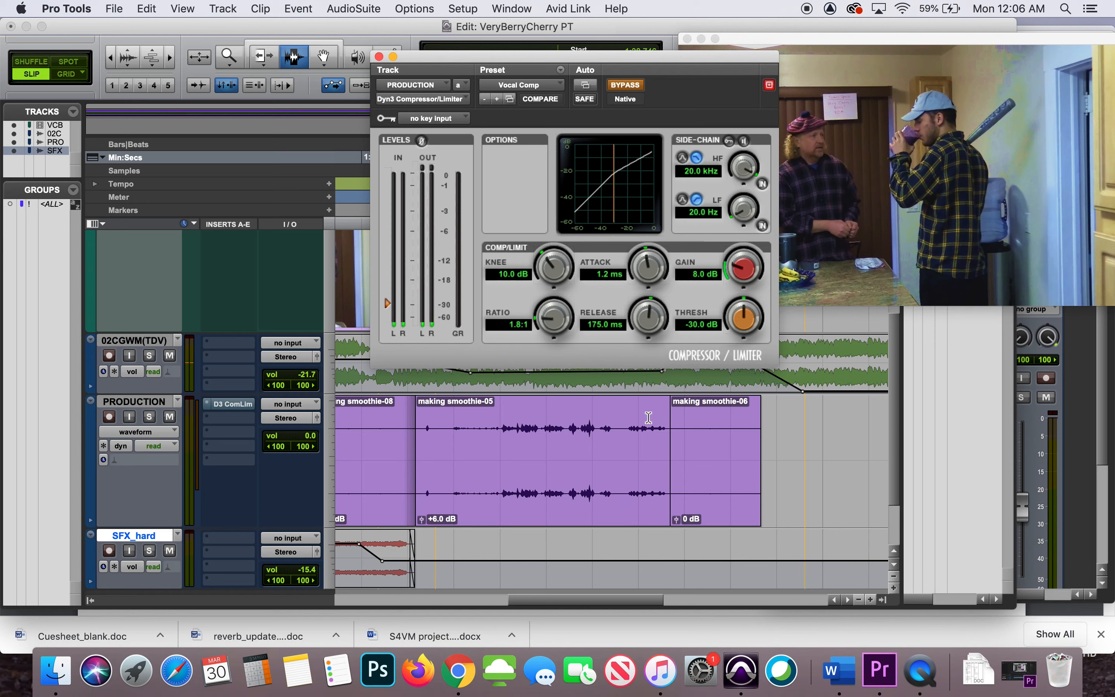
Split the making smoothie-05 clip before its last phrase and raise the new end clip's gain to +7.8 dB
{"action": "left_click", "coordinate": [620, 435]}
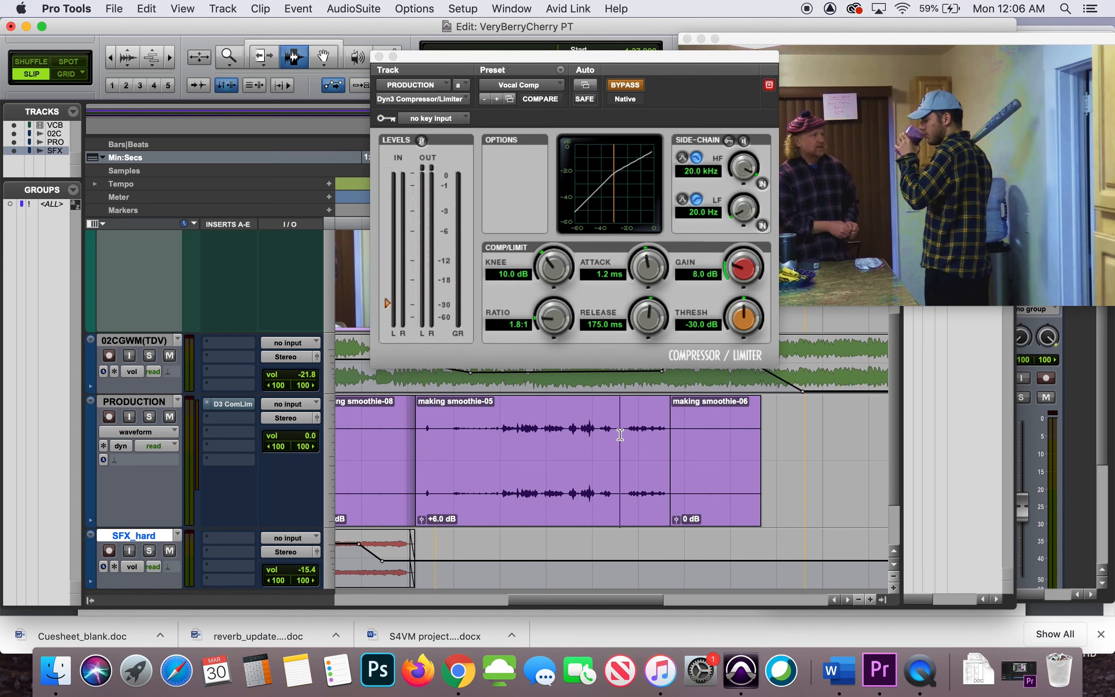
{"action": "key", "text": "super+e"}
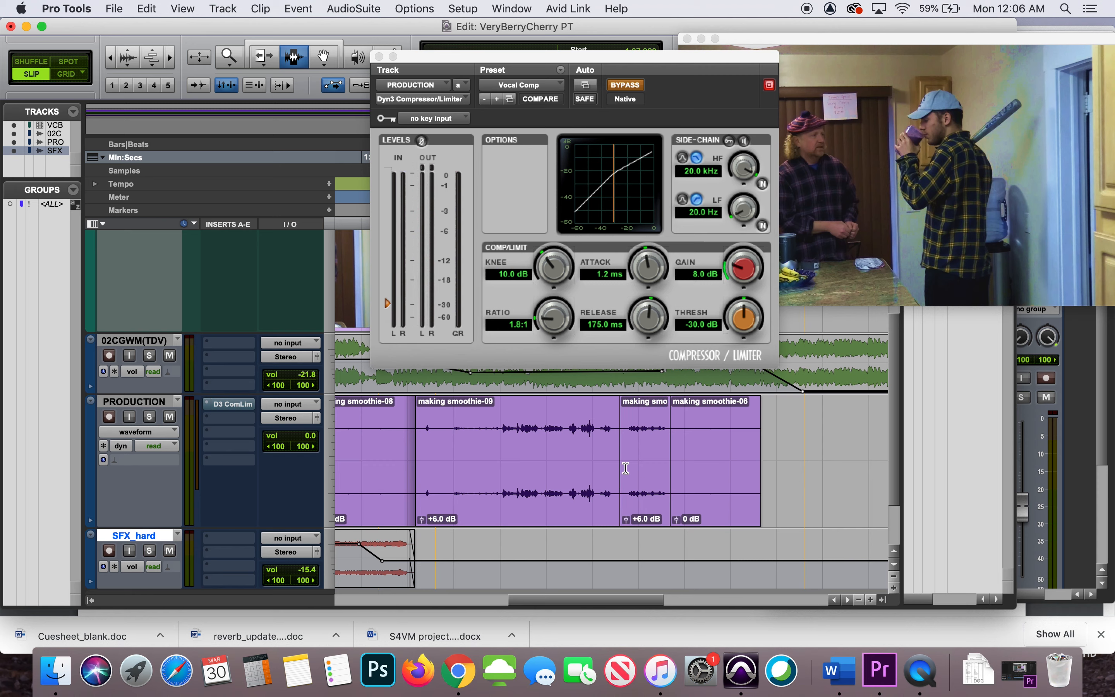
{"action": "left_click", "coordinate": [628, 519]}
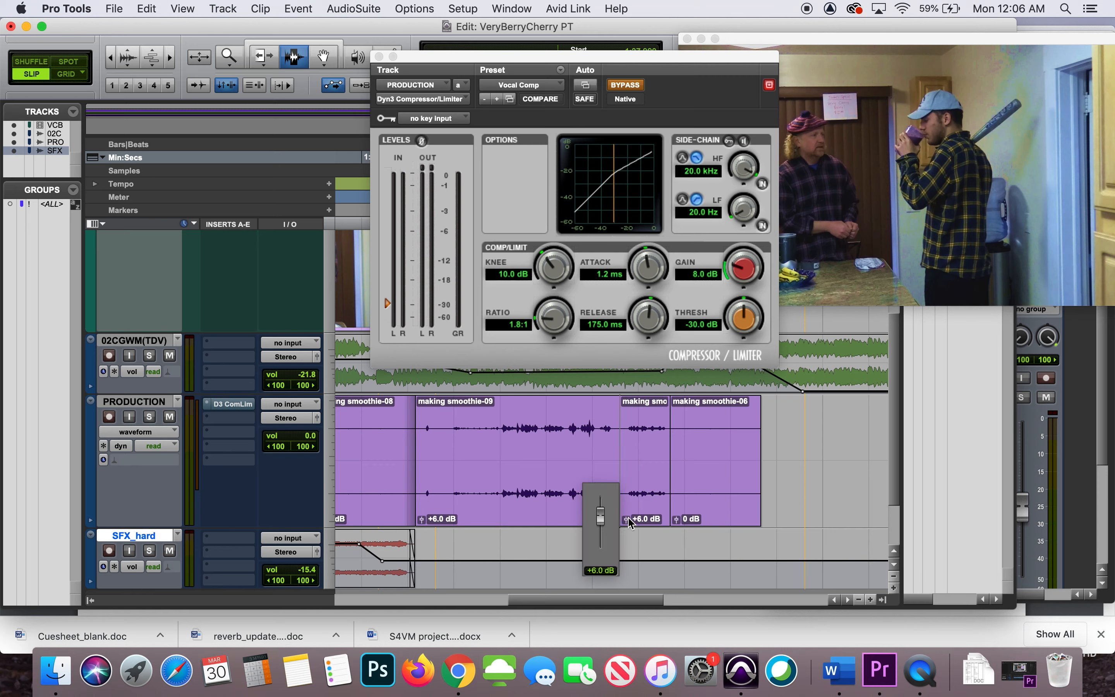
{"action": "left_click_drag", "start_coordinate": [631, 522], "coordinate": [631, 522]}
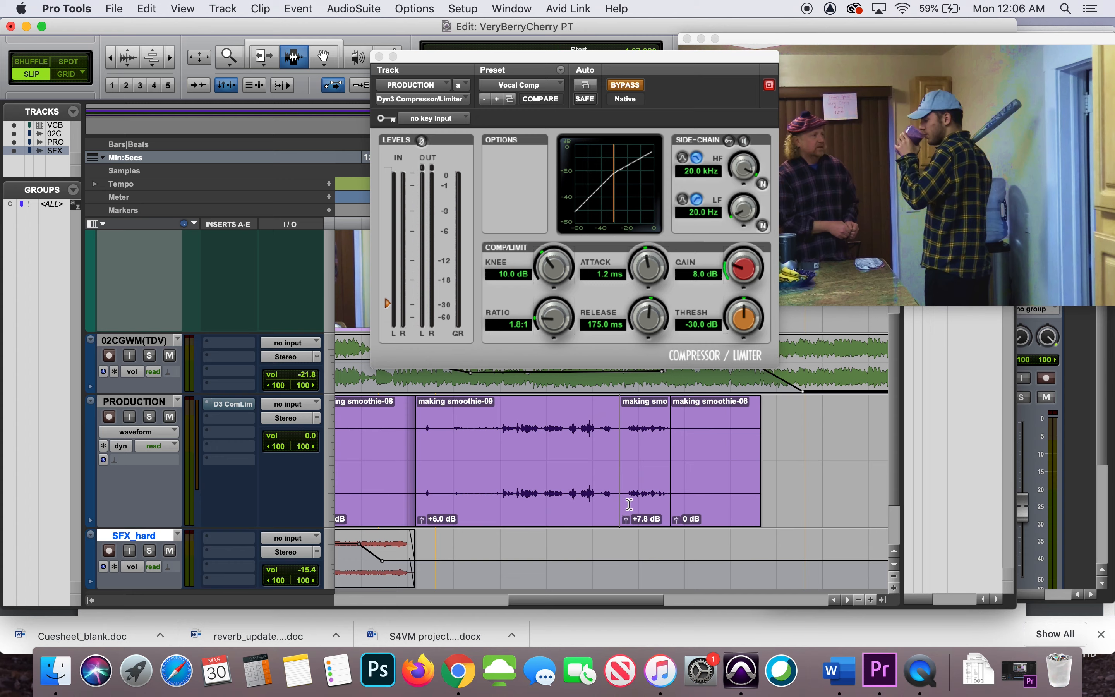
Play the split-off end clip, take the compressor off bypass during playback, and replay the phrase
{"action": "key", "text": "space"}
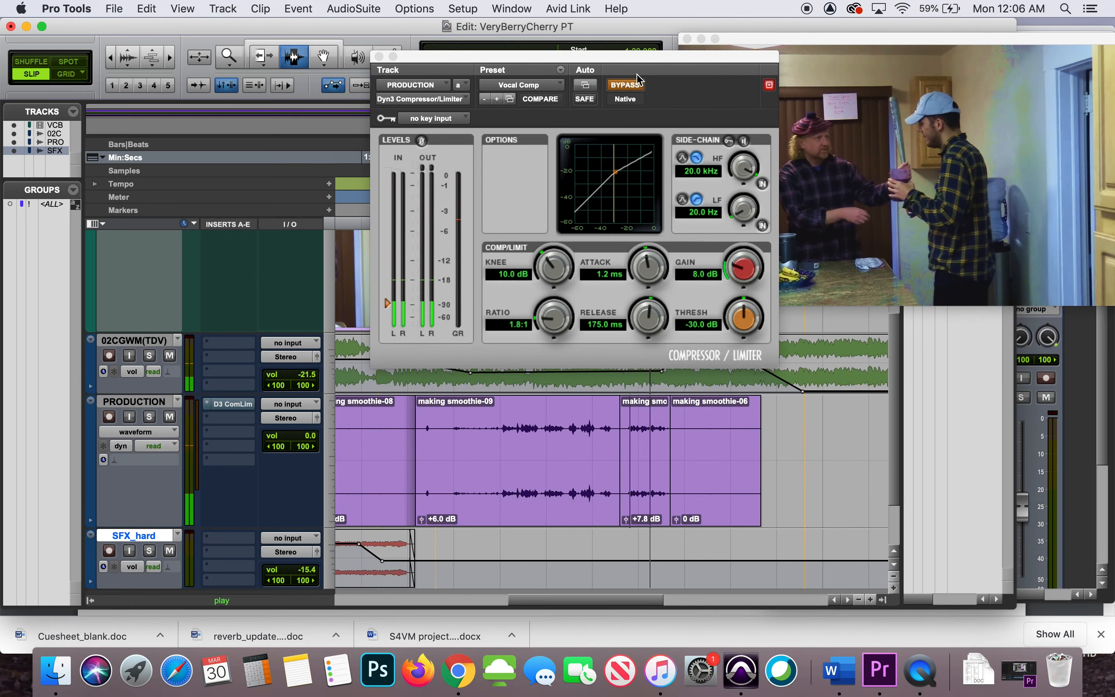
{"action": "left_click", "coordinate": [635, 88]}
{"action": "left_click", "coordinate": [635, 88]}
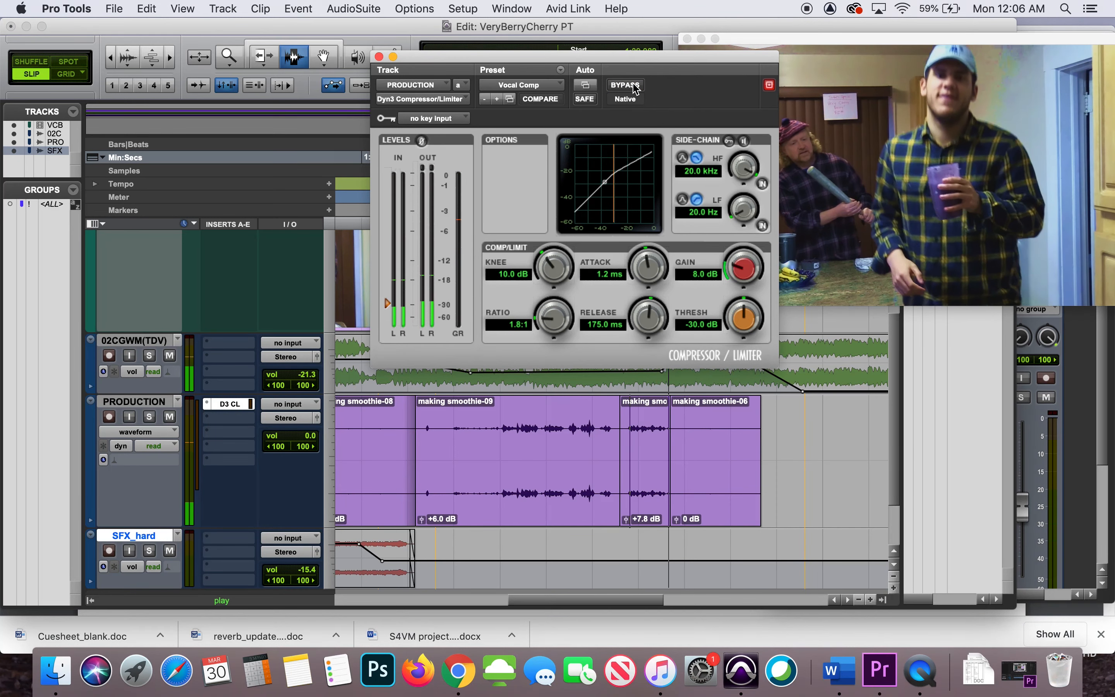
{"action": "key", "text": "space"}
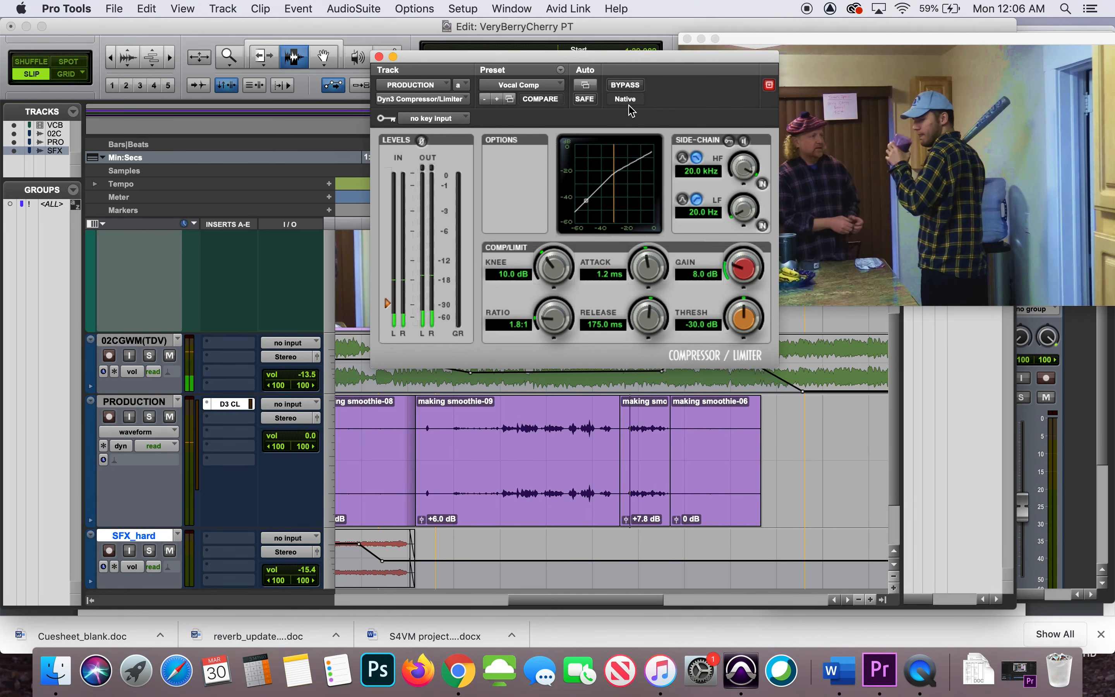
{"action": "left_click", "coordinate": [628, 426]}
{"action": "key", "text": "space"}
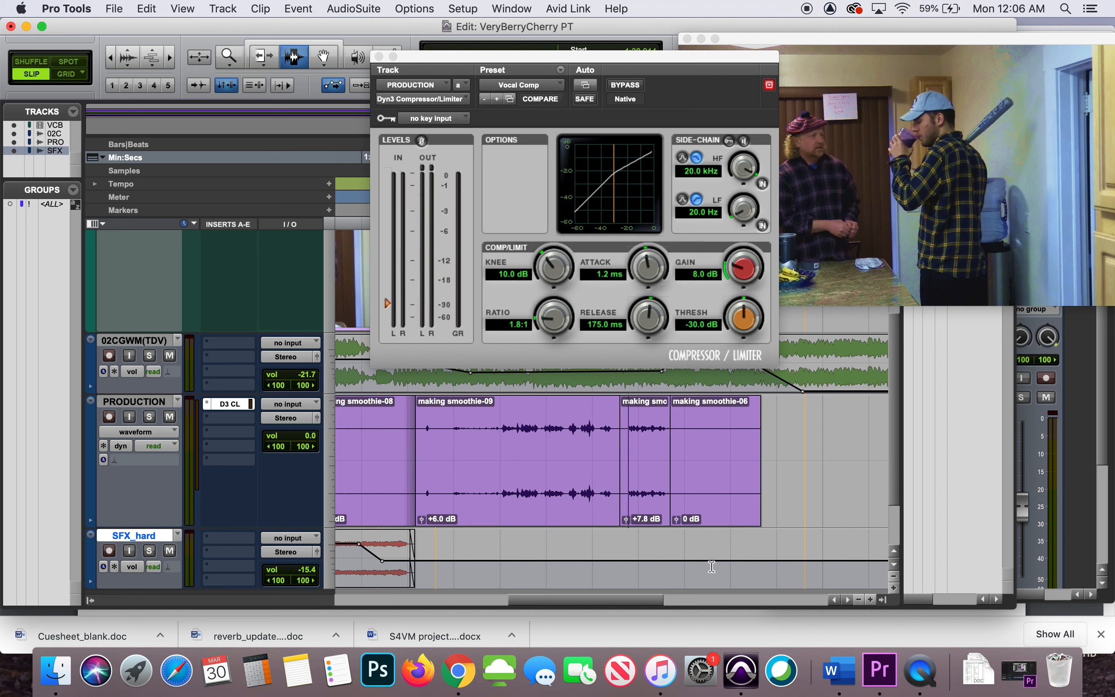
Switch to Chrome to read the handout on the main and fine-tune compressor controls, and return to Pro Tools
{"action": "left_click", "coordinate": [456, 671]}
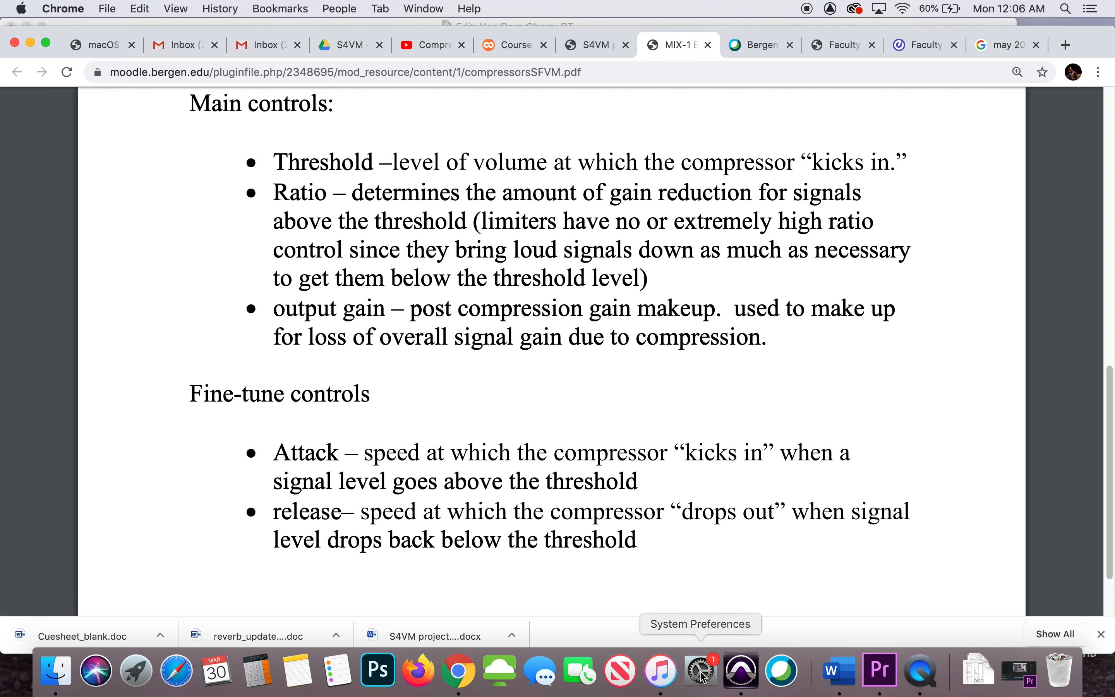
{"action": "left_click", "coordinate": [739, 674]}
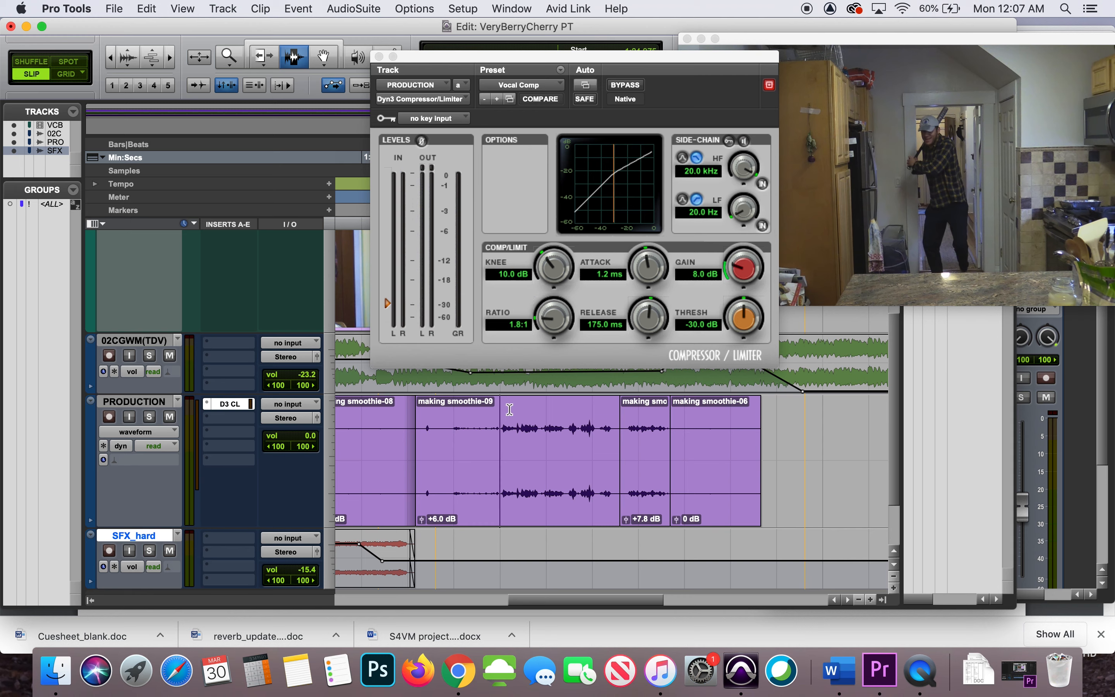
Set the compressor's threshold to -23.9 dB and play the making smoothie-09 dialog before and after the change
{"action": "key", "text": "space"}
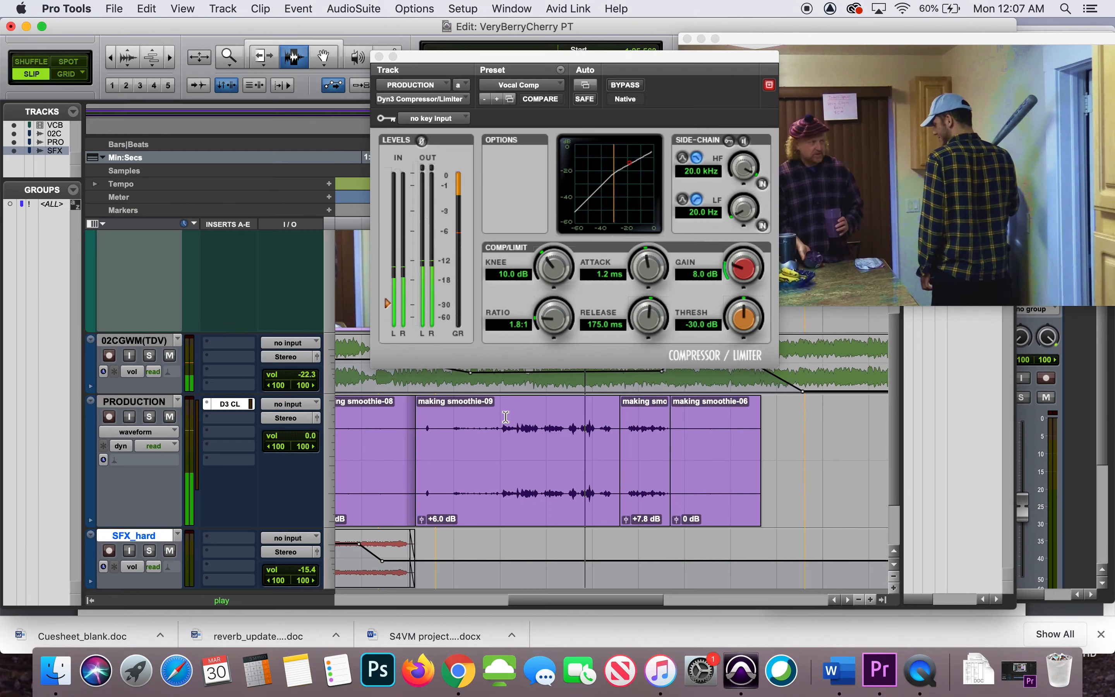
{"action": "key", "text": "space"}
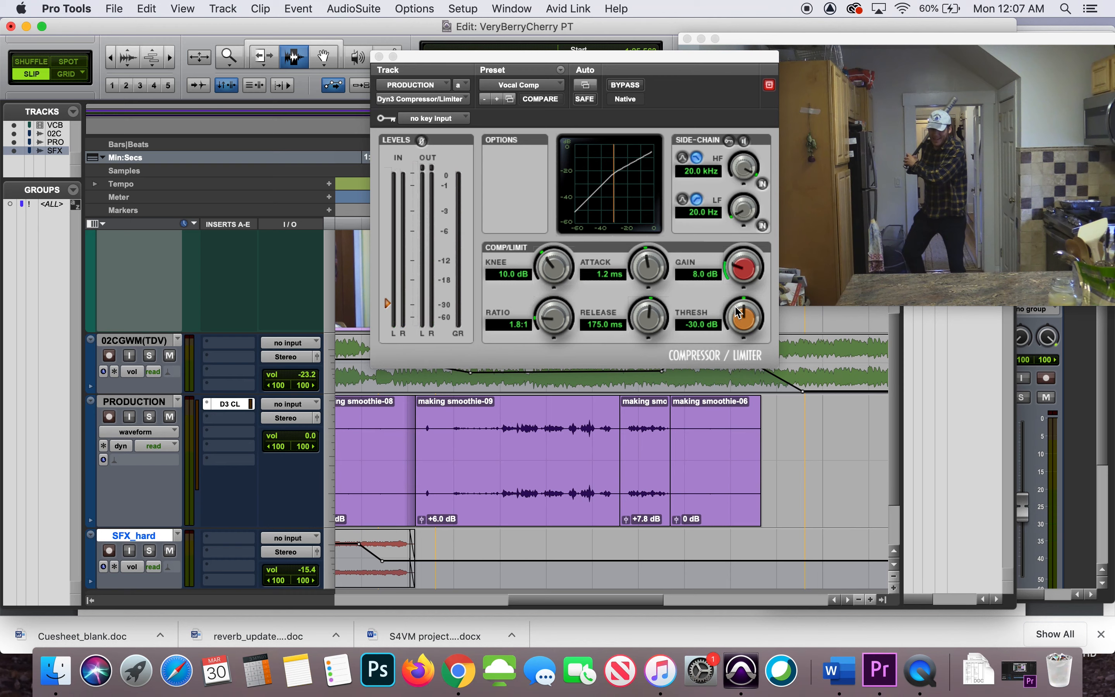
{"action": "left_click_drag", "start_coordinate": [741, 313], "coordinate": [742, 304]}
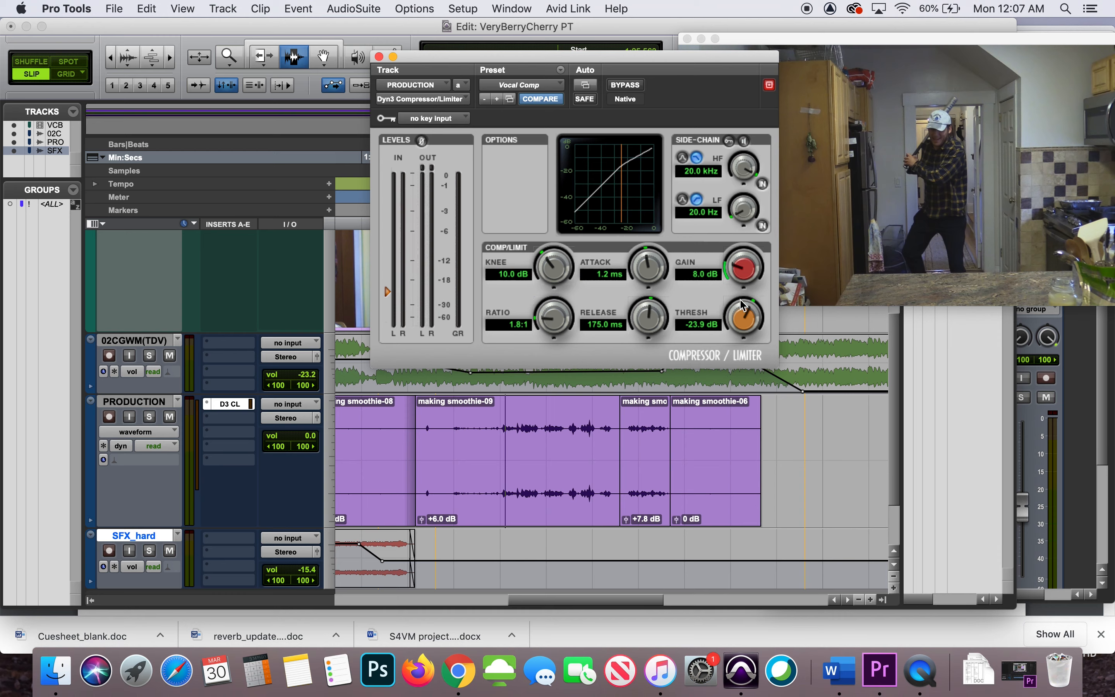
{"action": "left_click", "coordinate": [511, 420]}
{"action": "key", "text": "space"}
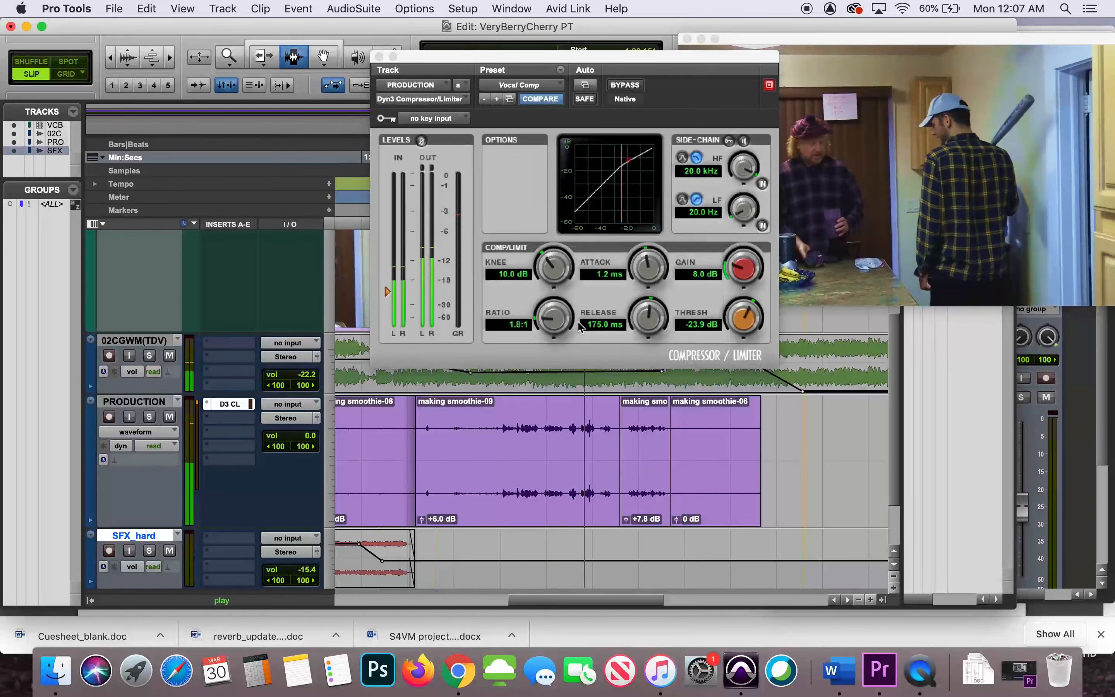
Set the compressor's ratio to 2.7:1 and play the dialog to hear the stronger compression
{"action": "left_click", "coordinate": [547, 317]}
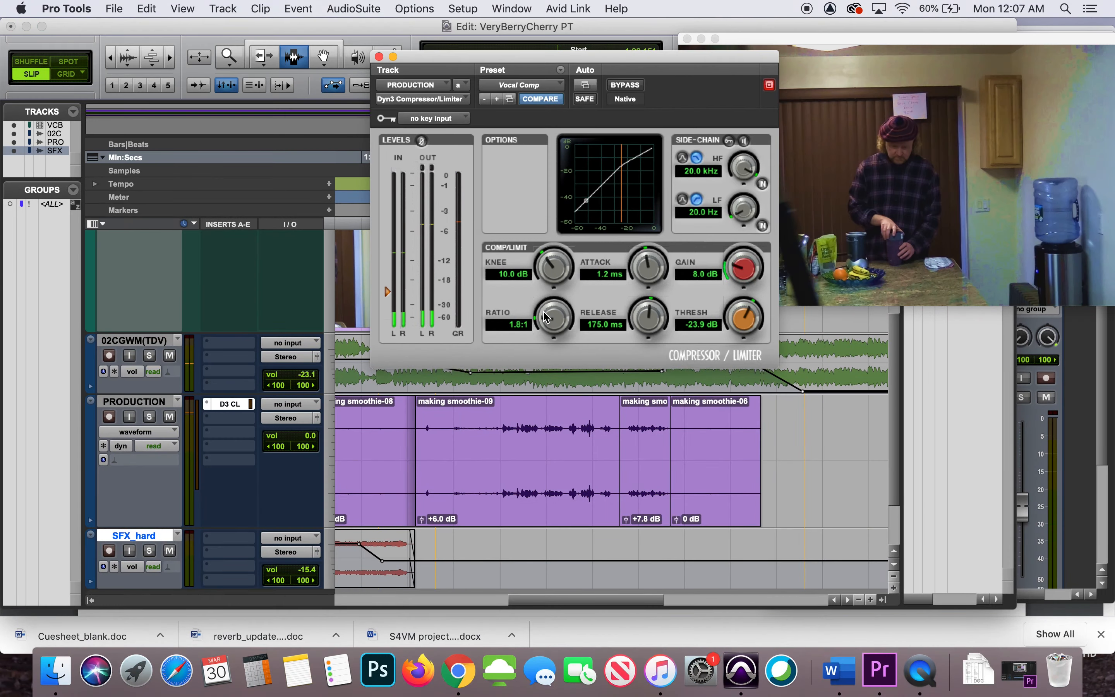
{"action": "left_click_drag", "start_coordinate": [546, 313], "coordinate": [552, 303]}
{"action": "left_click", "coordinate": [508, 377]}
{"action": "key", "text": "space"}
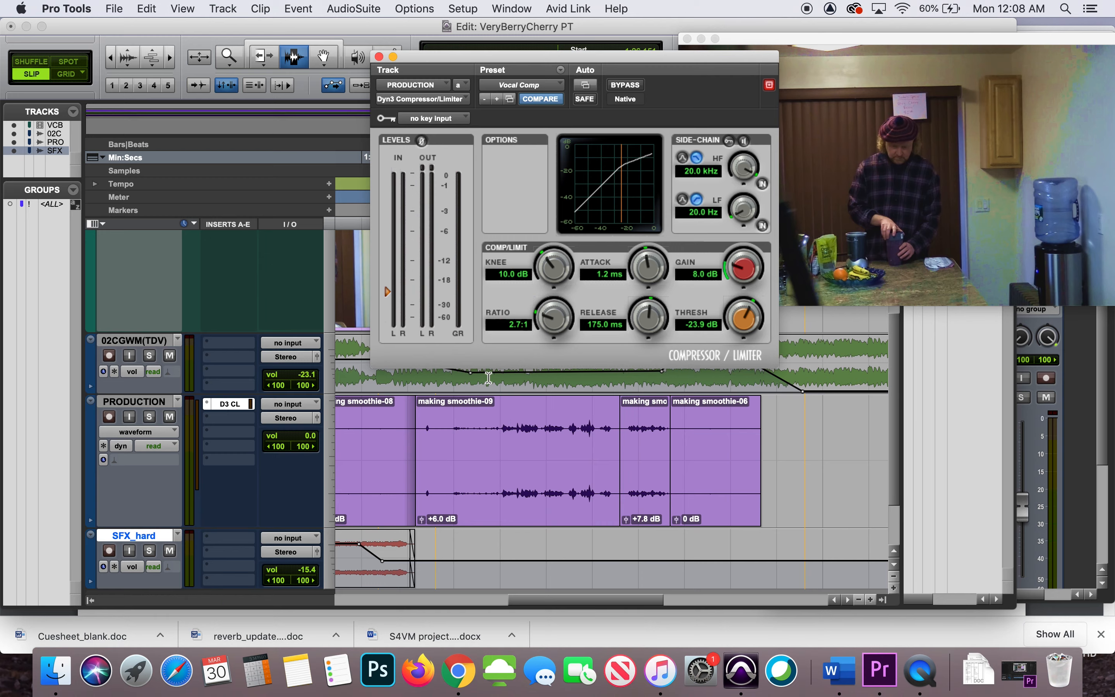
{"action": "key", "text": "space"}
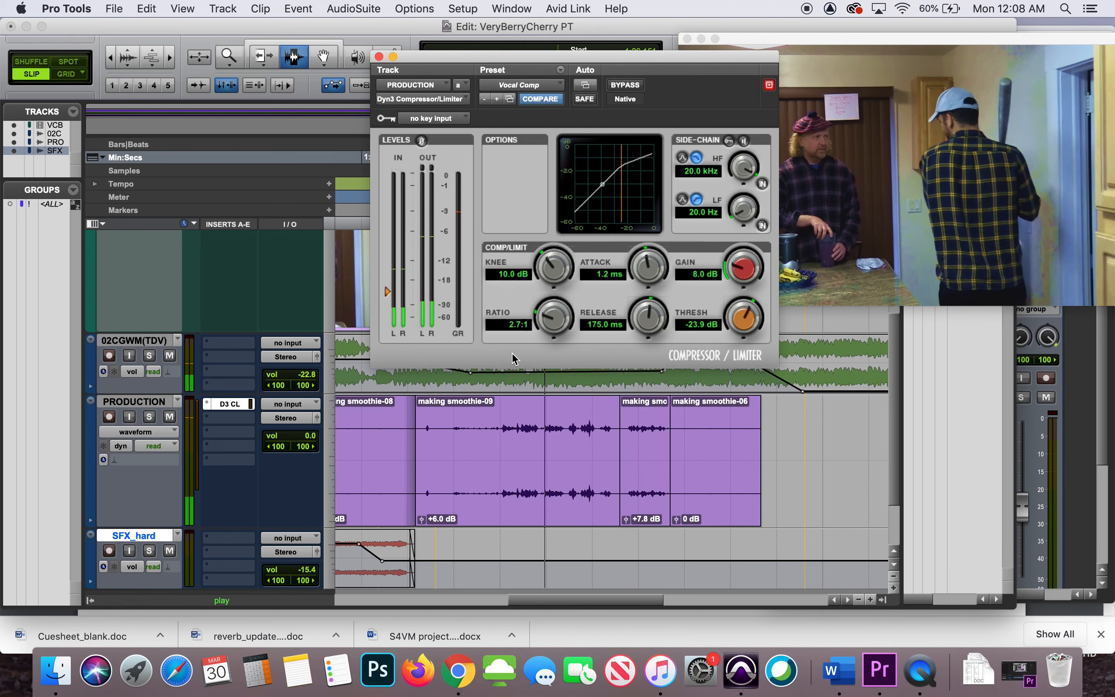
{"action": "key", "text": "space"}
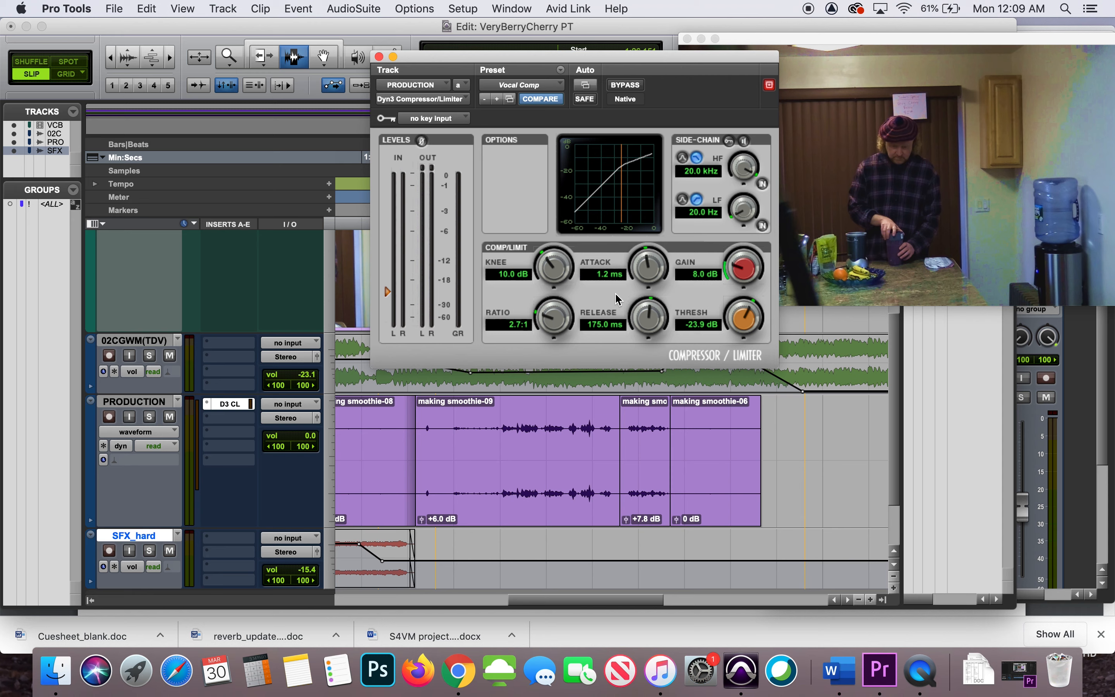
Replace the Dyn3 Compressor/Limiter on the PRODUCTION track with the stereo CompressorBank CB101 multichannel dynamics plug-in
{"action": "left_click", "coordinate": [530, 85]}
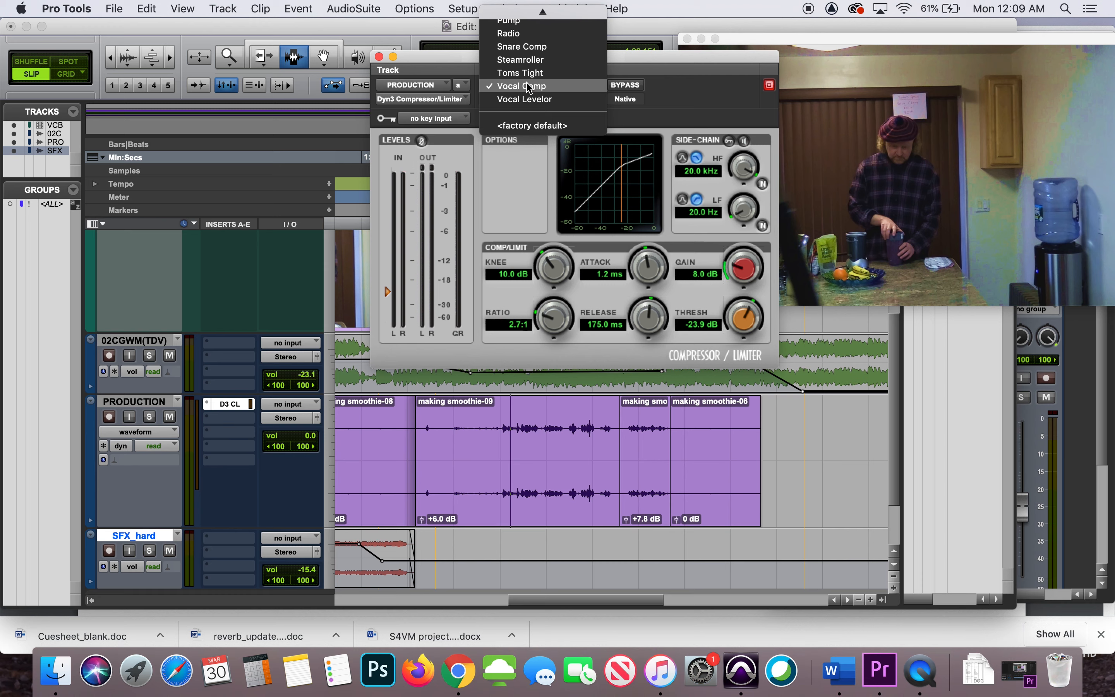
{"action": "left_click", "coordinate": [676, 96]}
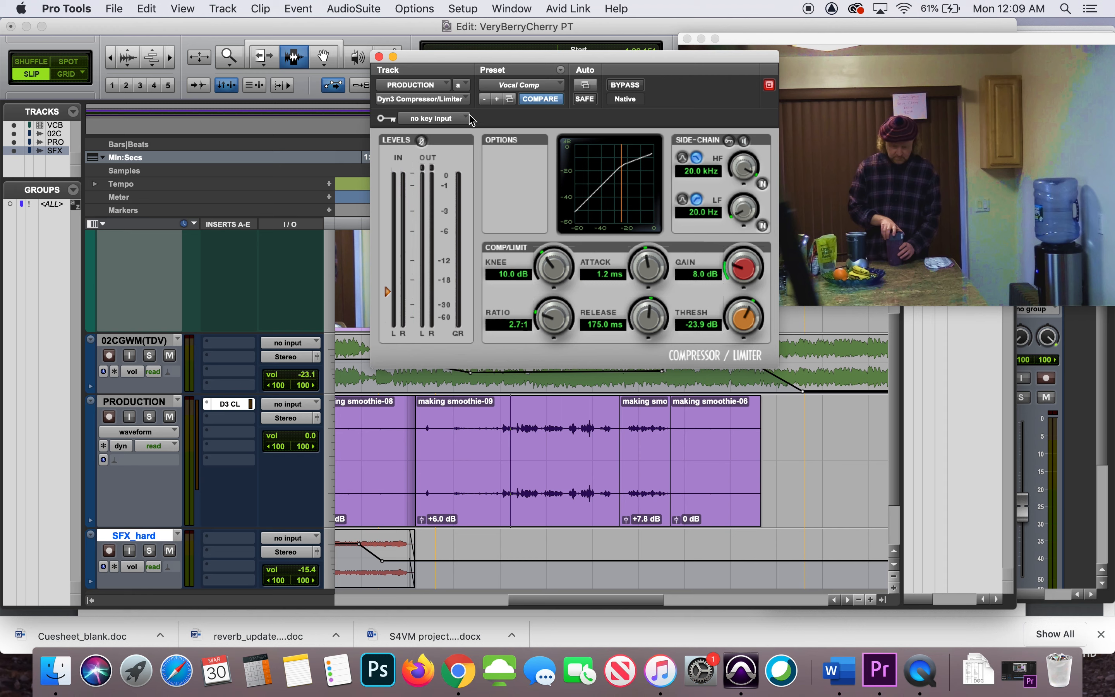
{"action": "left_click", "coordinate": [451, 100]}
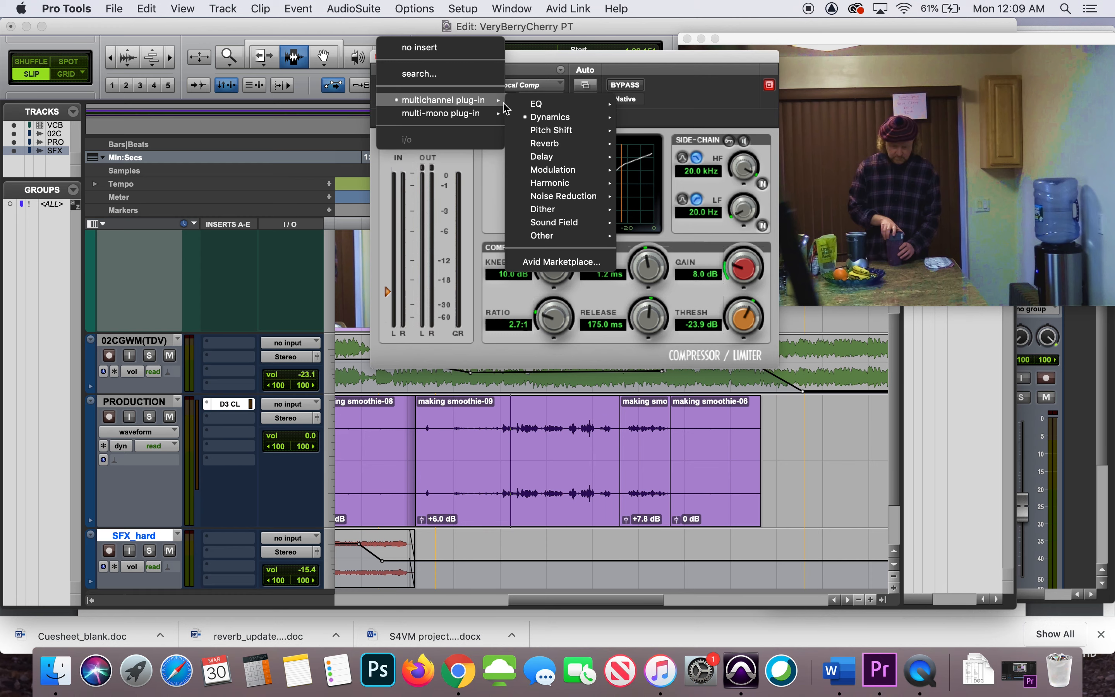
{"action": "mouse_move", "coordinate": [573, 121]}
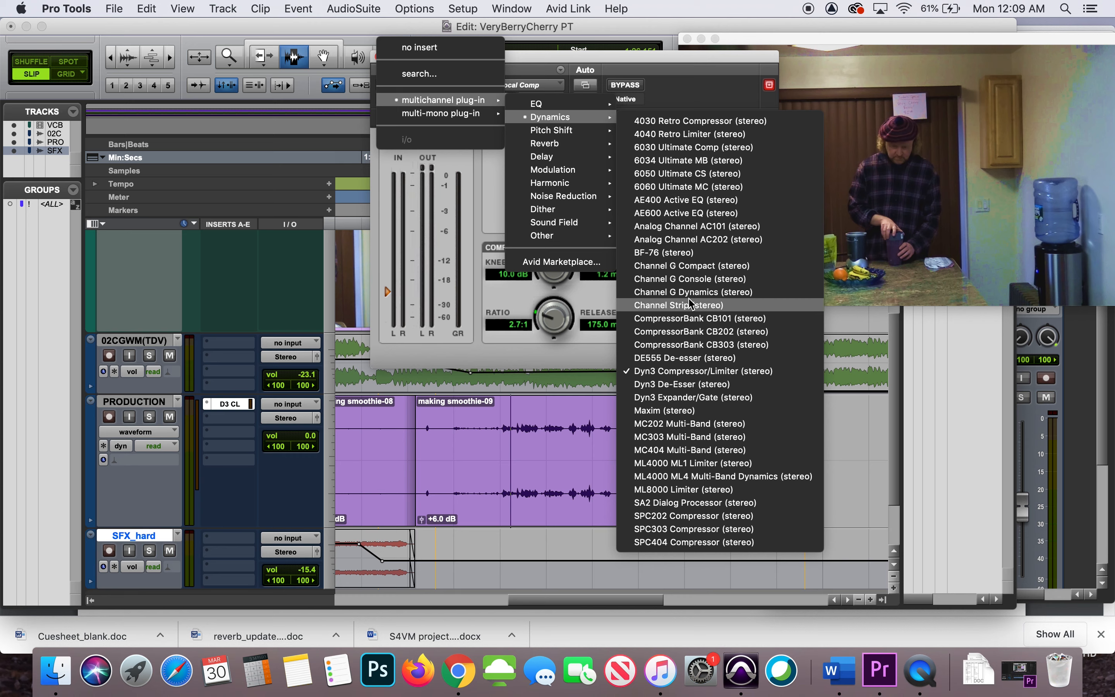
{"action": "left_click", "coordinate": [695, 320]}
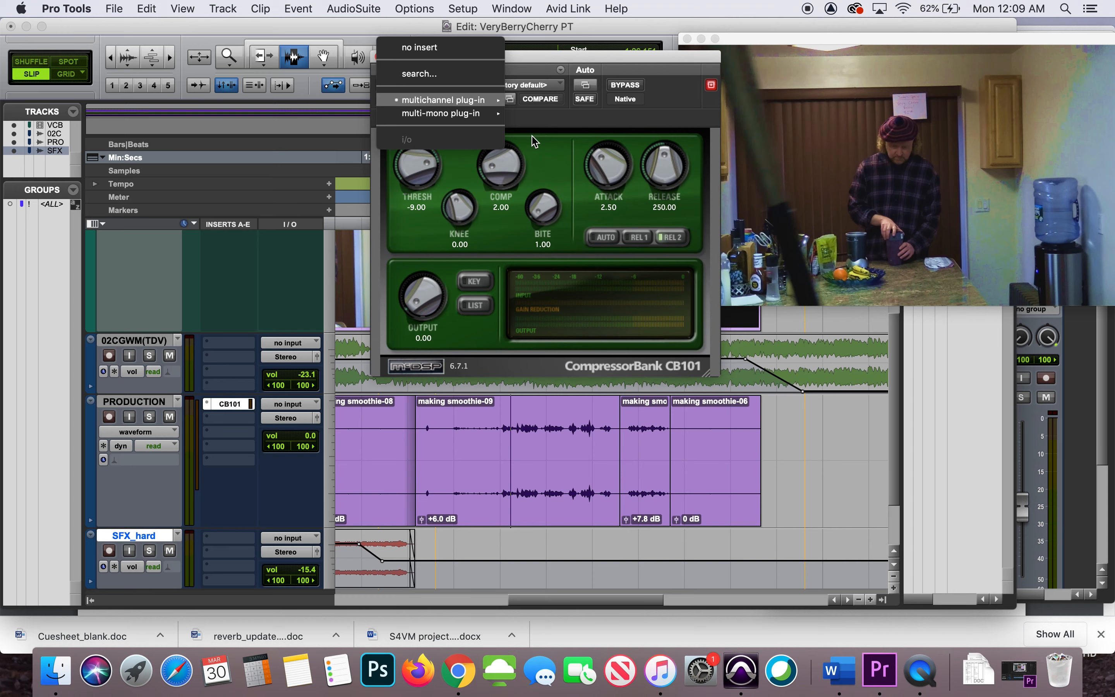
{"action": "left_click", "coordinate": [525, 60]}
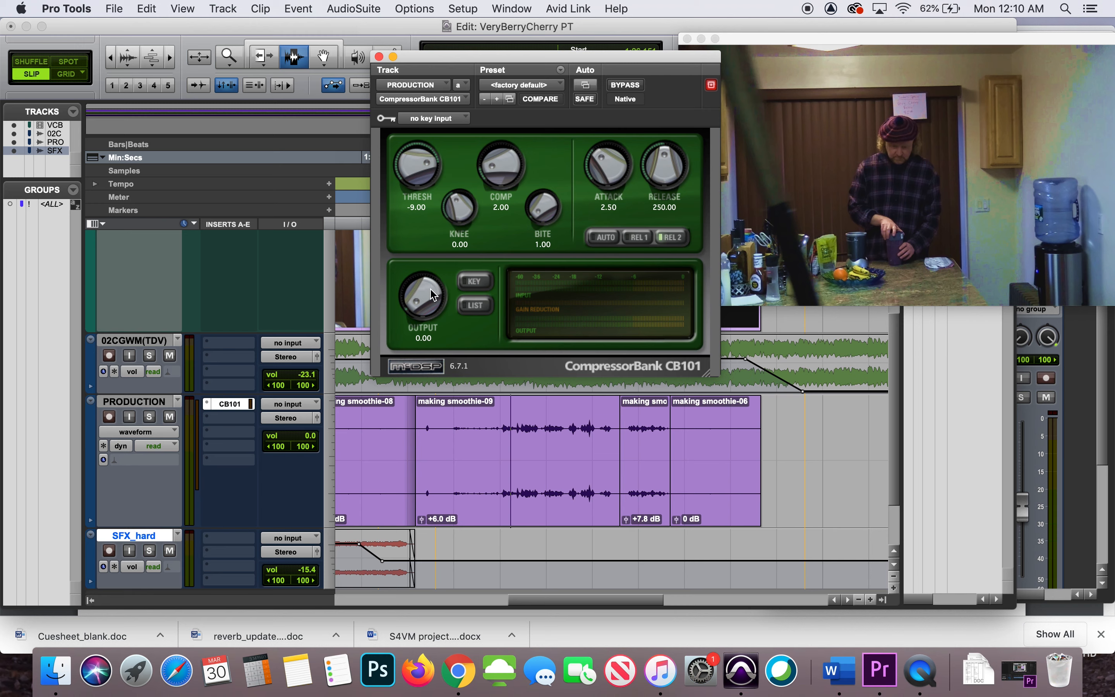
Load the Dialog_Leveler preset from the Vocals presets and play the dialog phrase in the making smoothie-09 clip
{"action": "left_click", "coordinate": [504, 86]}
{"action": "mouse_move", "coordinate": [528, 69]}
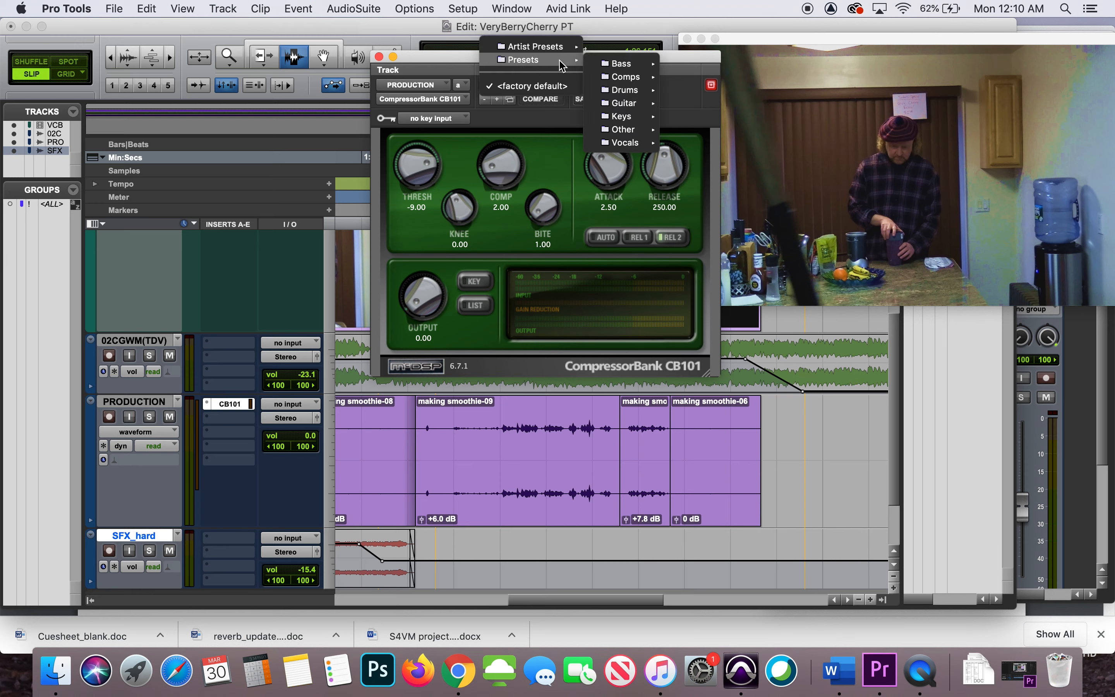
{"action": "mouse_move", "coordinate": [629, 150]}
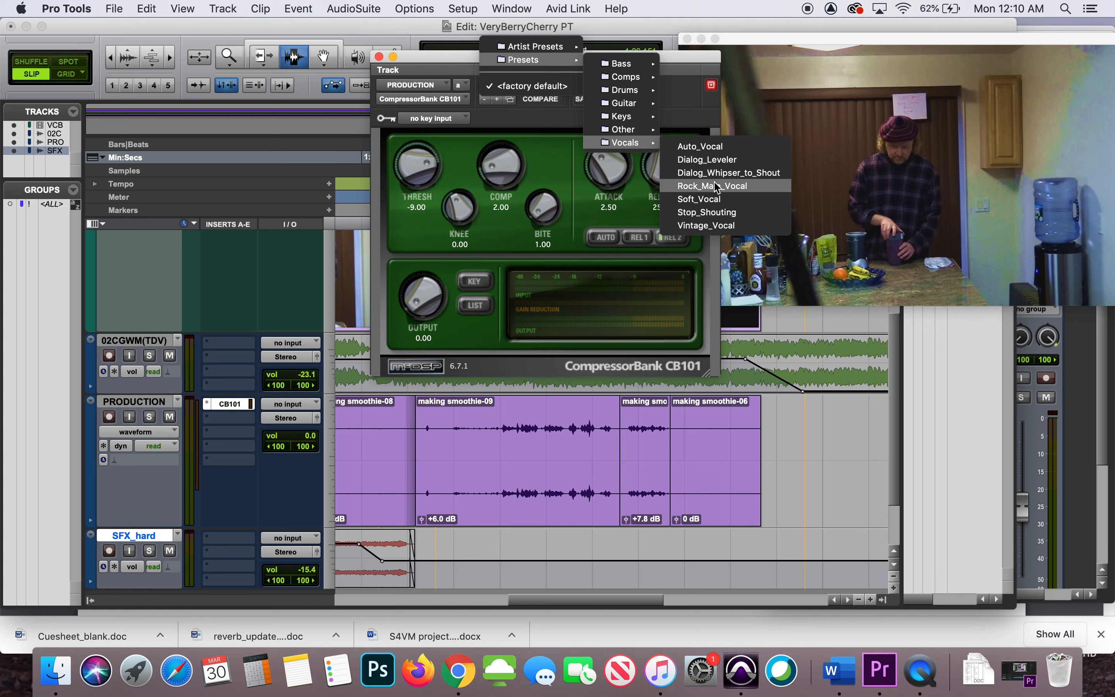
{"action": "left_click", "coordinate": [713, 159]}
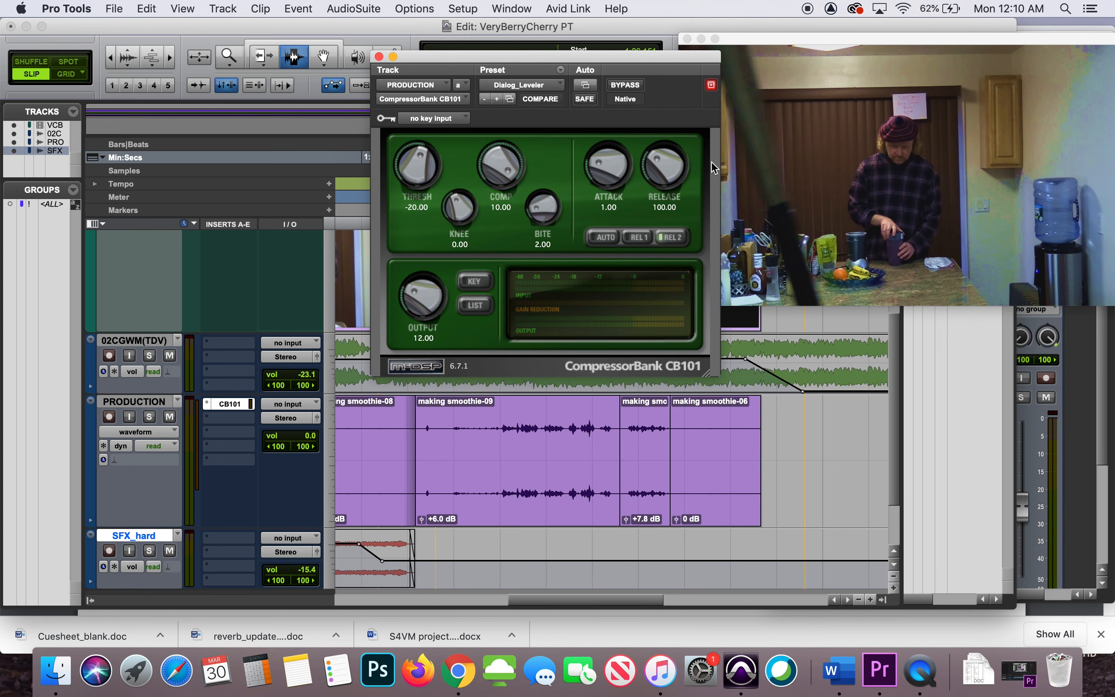
{"action": "left_click", "coordinate": [502, 410]}
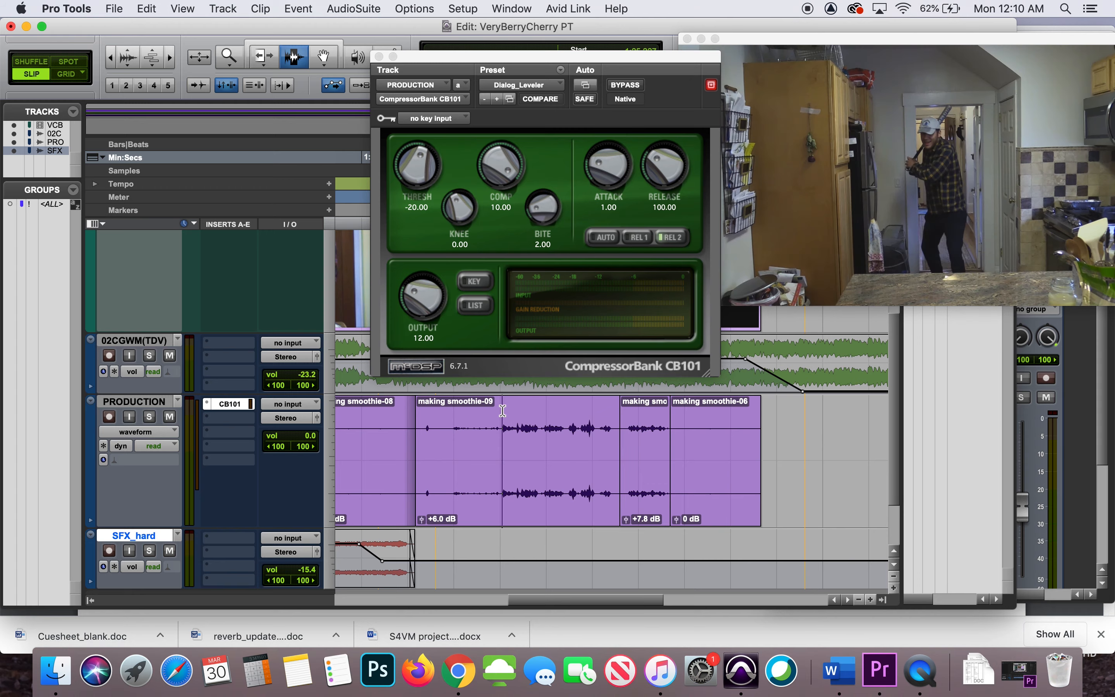
{"action": "key", "text": "space"}
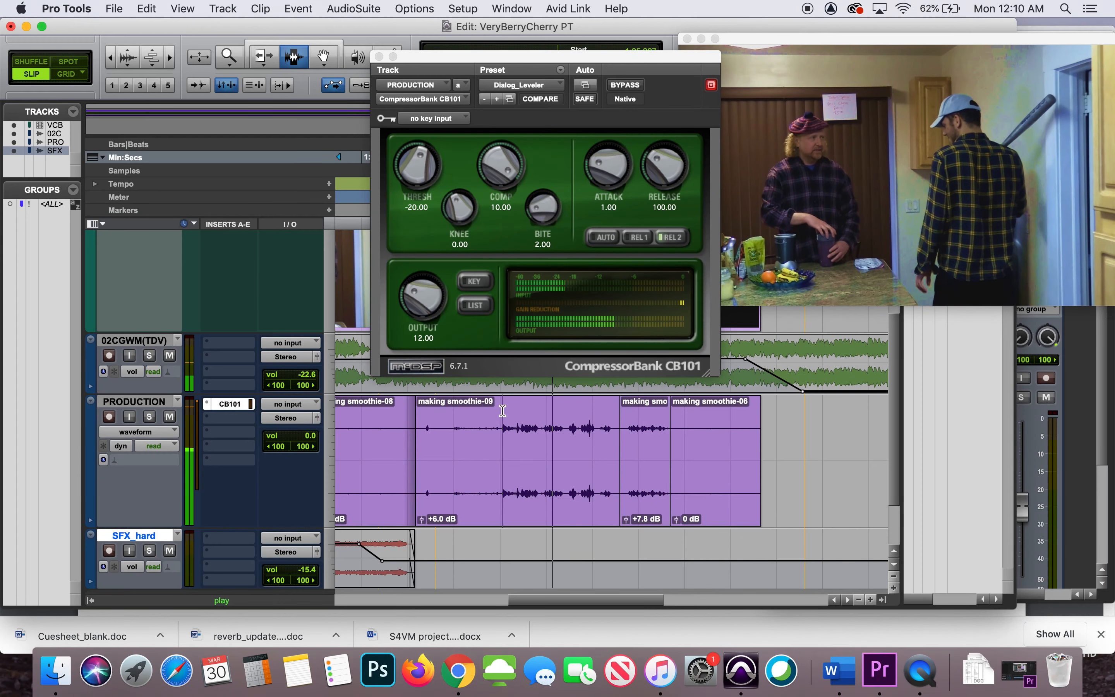
{"action": "key", "text": "space"}
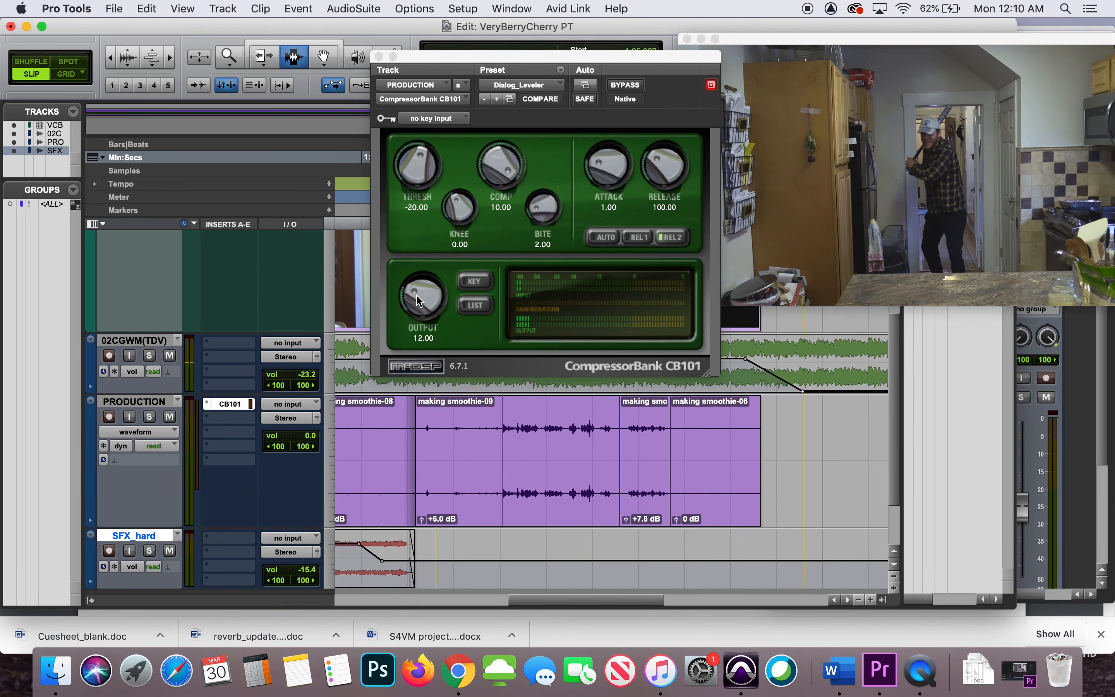
Lower the CB101's output level to 7.58 and play the dialog phrase
{"action": "left_click_drag", "start_coordinate": [419, 301], "coordinate": [411, 302]}
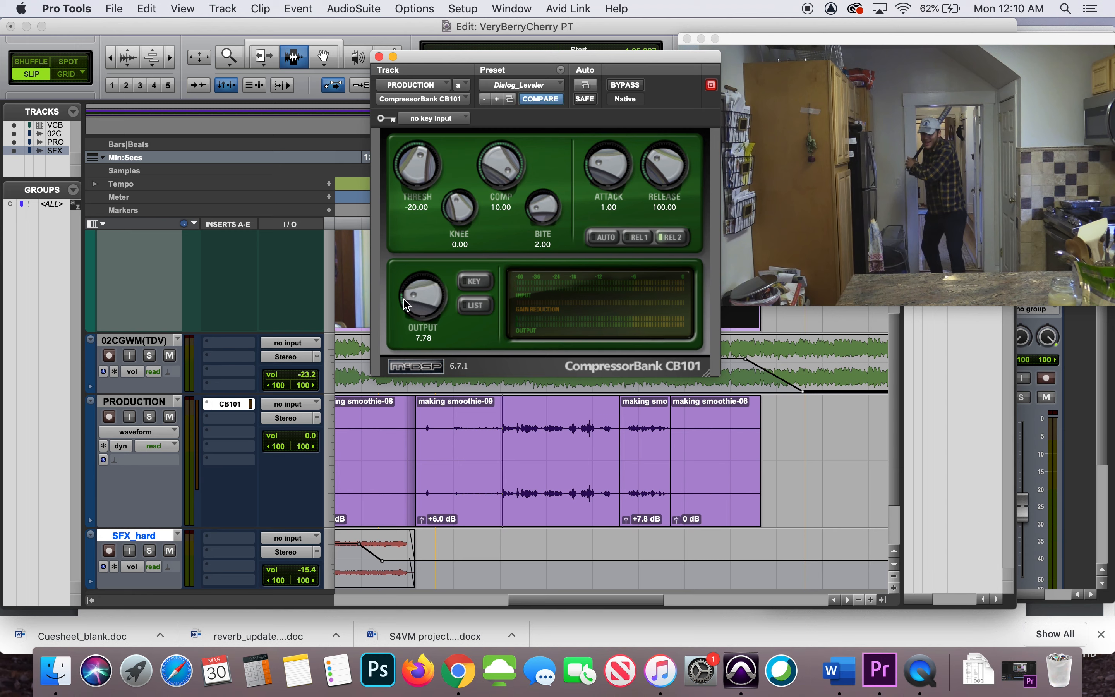
{"action": "left_click_drag", "start_coordinate": [404, 303], "coordinate": [404, 300]}
{"action": "key", "text": "space"}
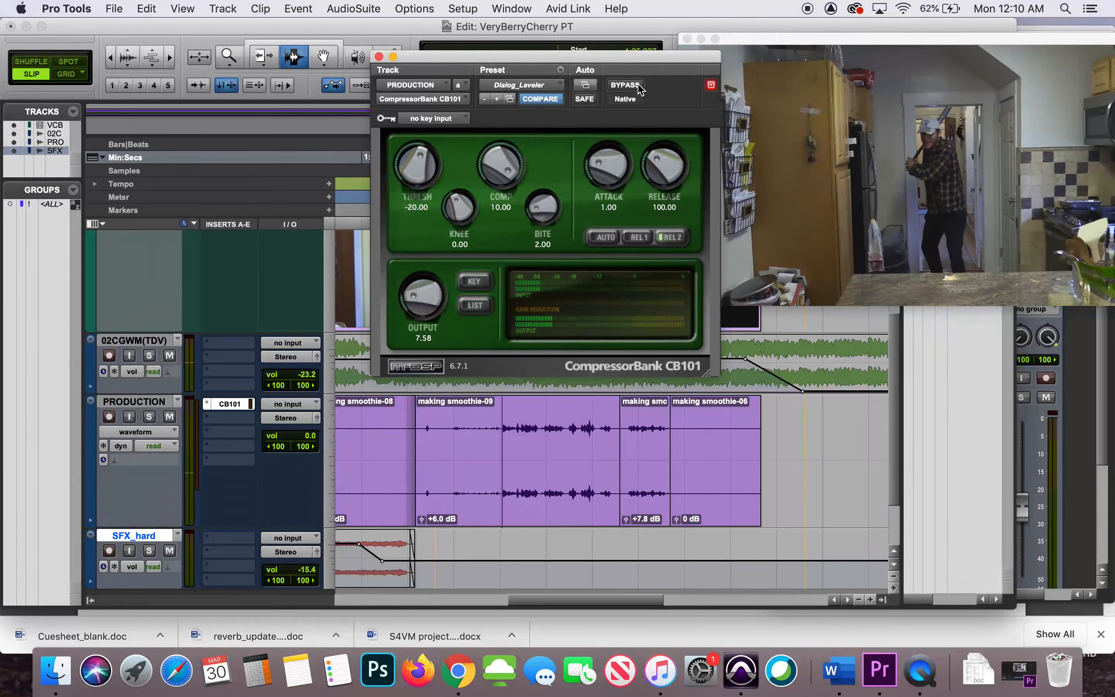
Compare the making smoothie-09 dialog with the CB101 bypassed and active during playback, leaving the compressor off bypass
{"action": "left_click", "coordinate": [626, 85]}
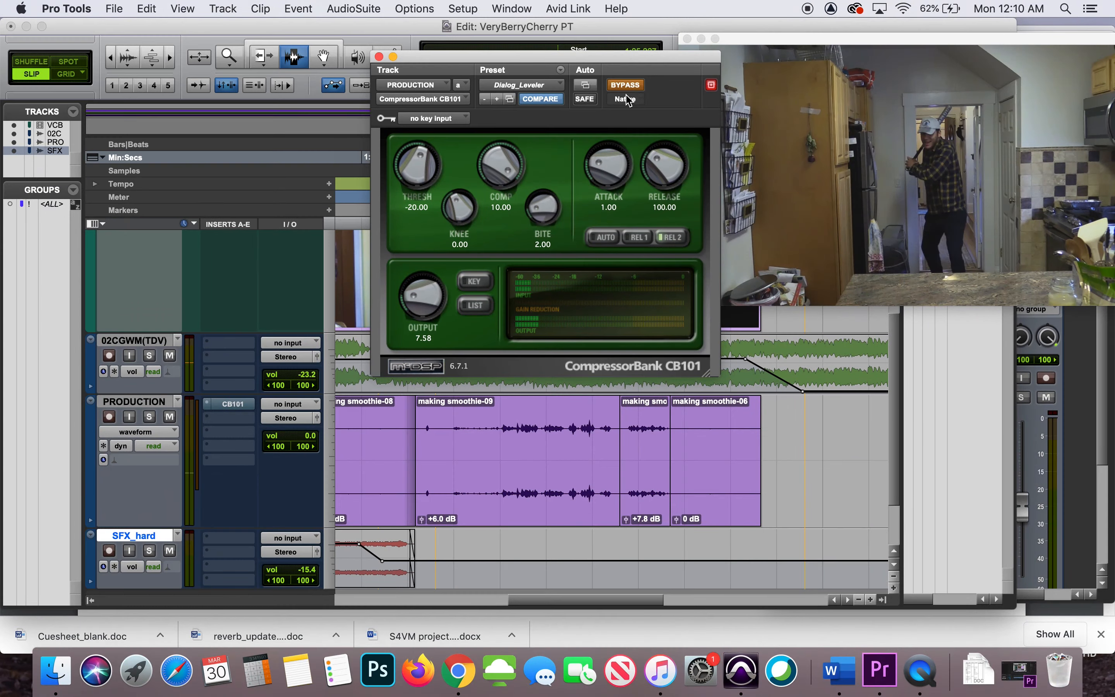
{"action": "left_click", "coordinate": [505, 416]}
{"action": "key", "text": "space"}
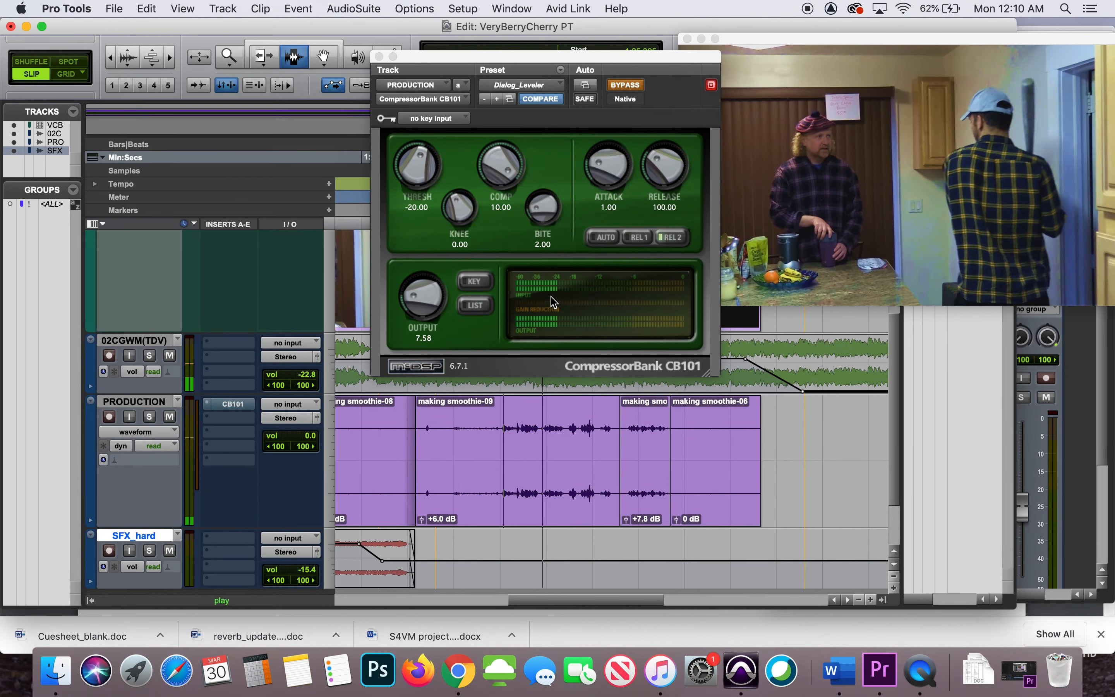
{"action": "left_click", "coordinate": [633, 89]}
{"action": "left_click", "coordinate": [632, 90]}
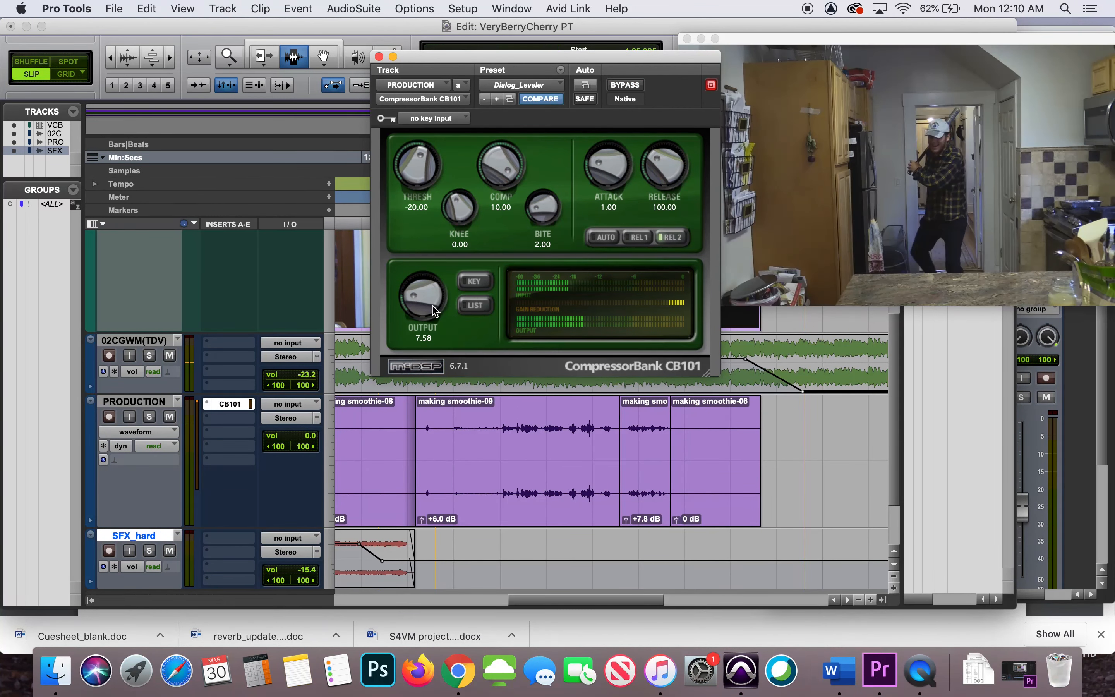
Lower the CB101's output level in stages to 2.98, replaying the making smoothie-09 dialog between adjustments
{"action": "left_click_drag", "start_coordinate": [420, 300], "coordinate": [414, 300]}
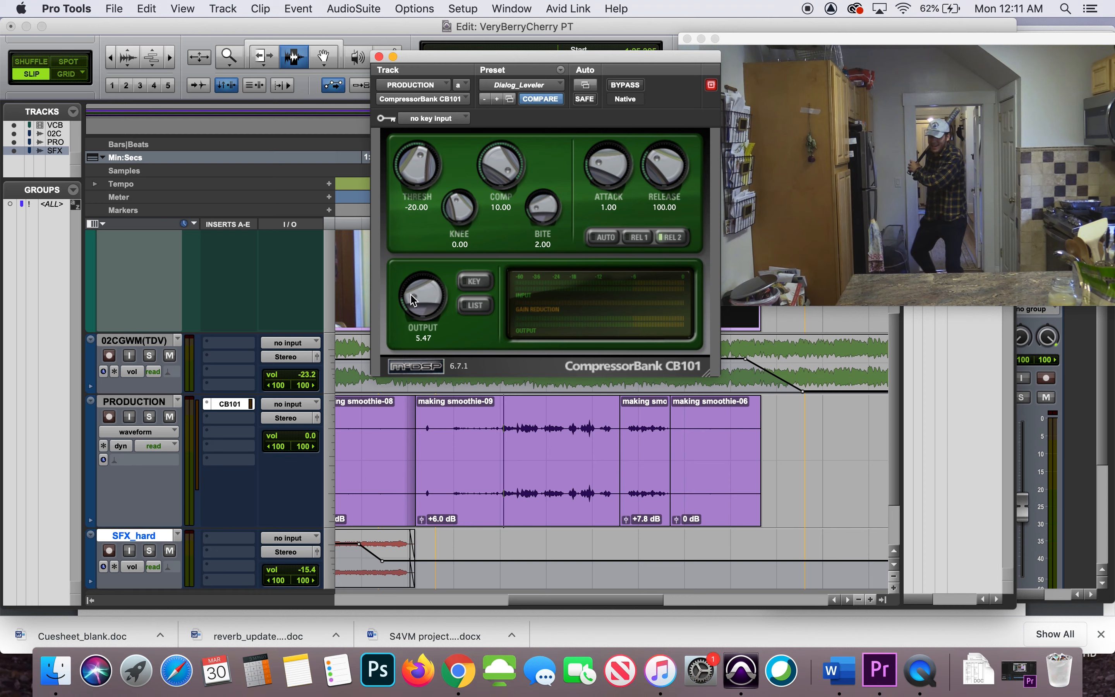
{"action": "left_click", "coordinate": [502, 410]}
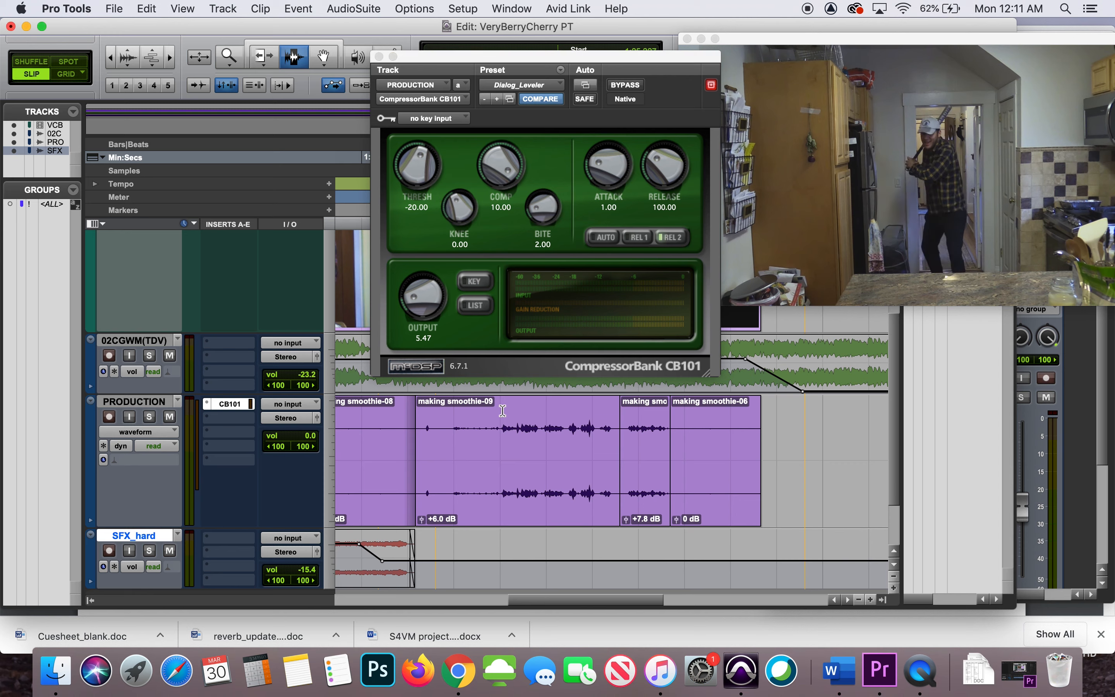
{"action": "key", "text": "space"}
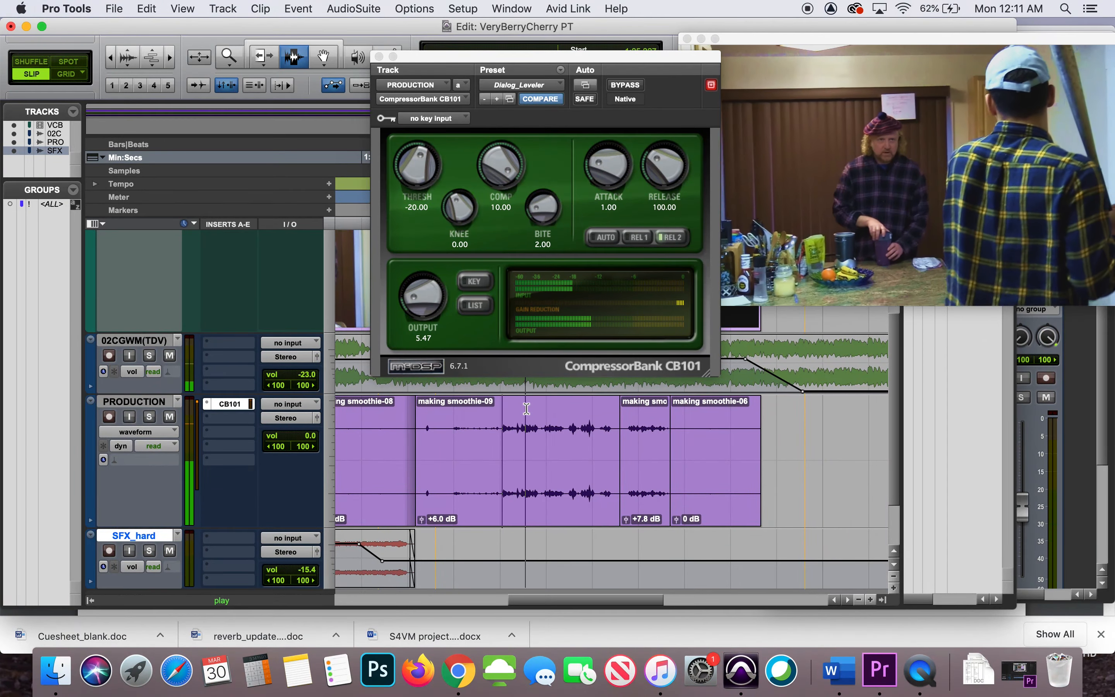
{"action": "left_click_drag", "start_coordinate": [416, 310], "coordinate": [406, 312]}
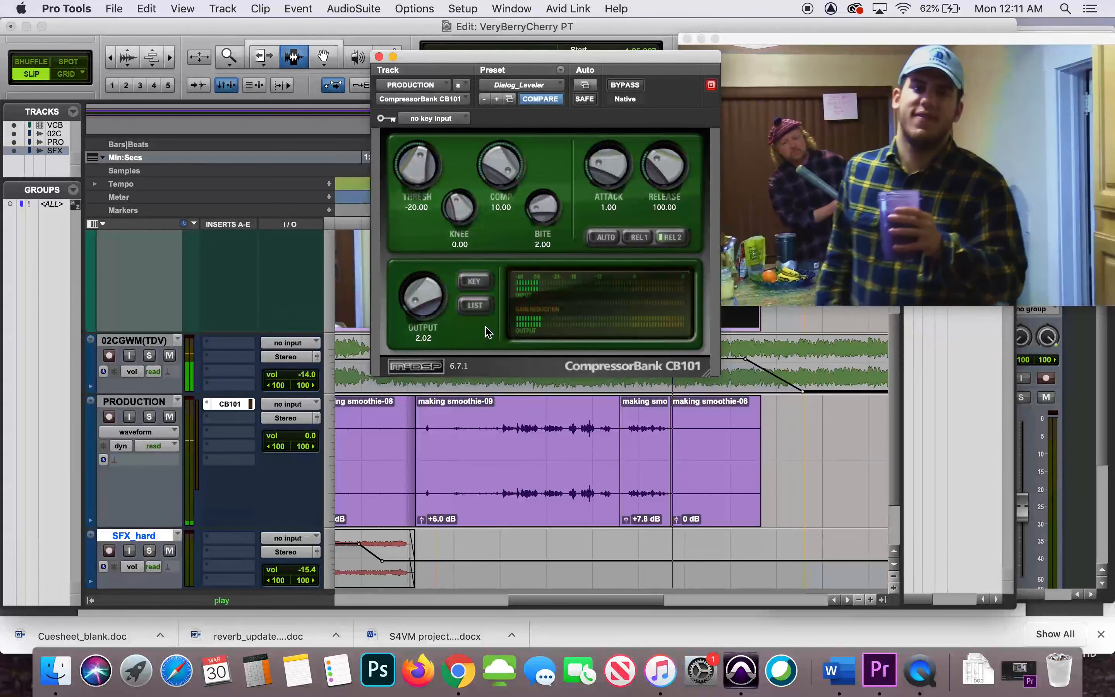
{"action": "left_click_drag", "start_coordinate": [414, 304], "coordinate": [414, 301]}
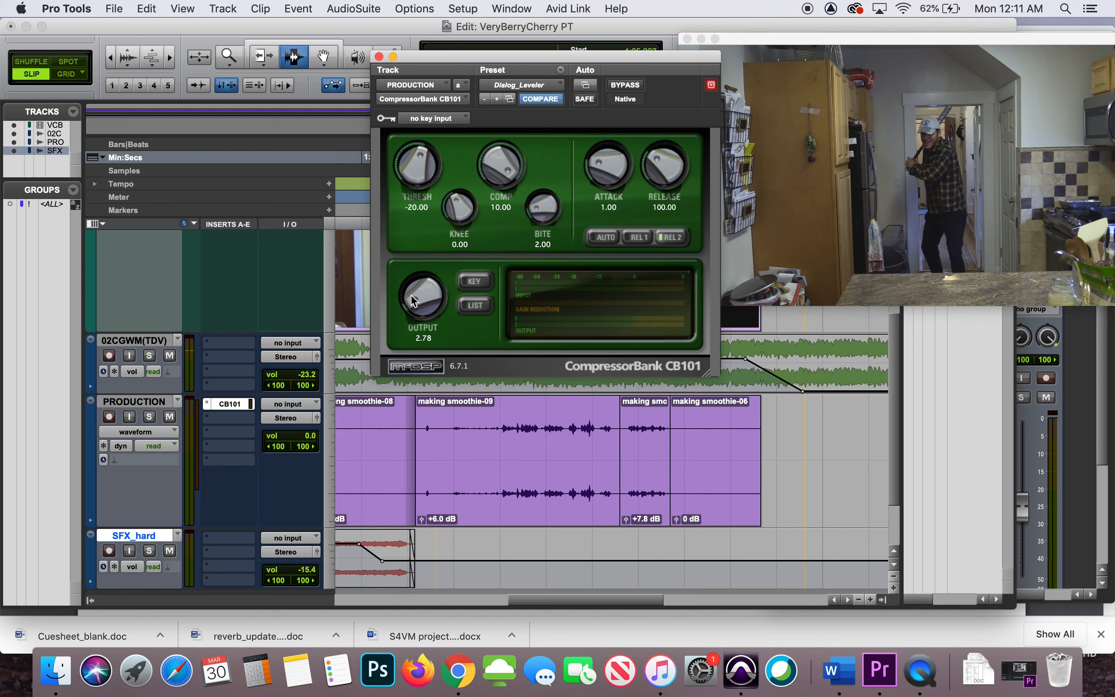
{"action": "left_click", "coordinate": [502, 414]}
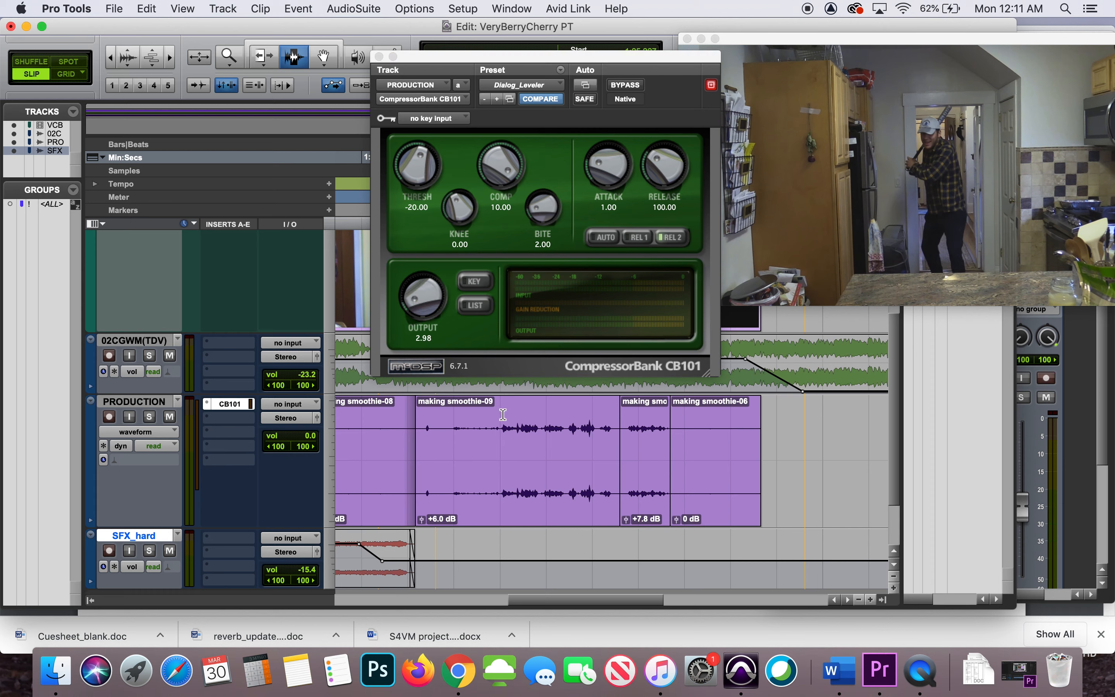
{"action": "key", "text": "space"}
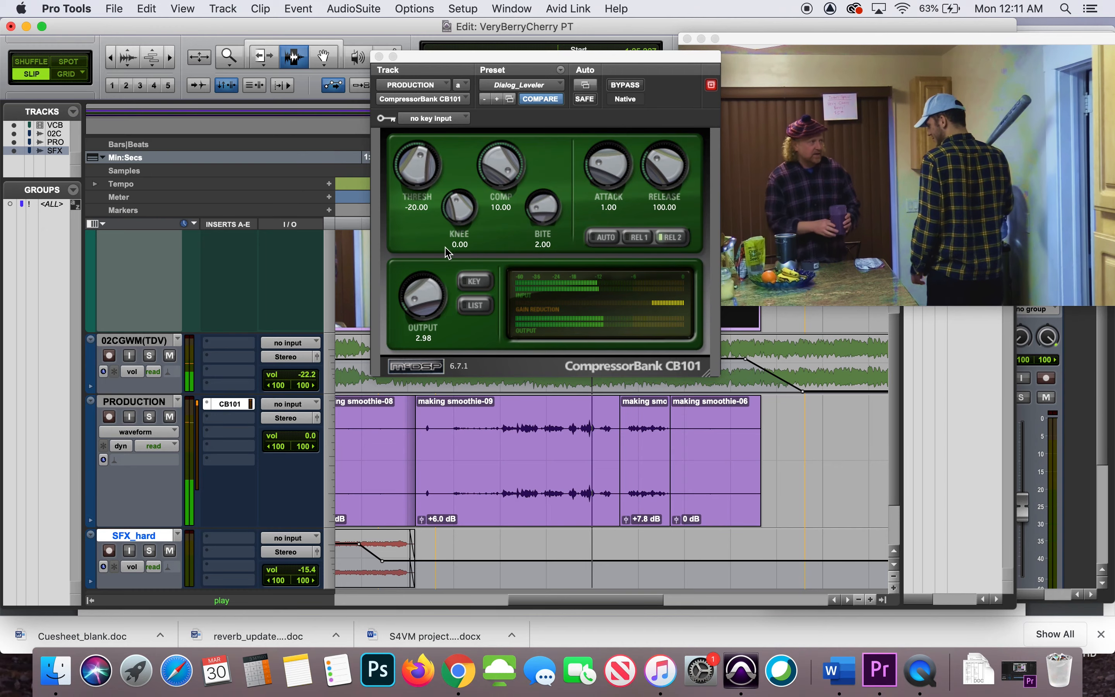
Lower the CB101's threshold to -24.22 while the dialog keeps playing
{"action": "left_click", "coordinate": [417, 164]}
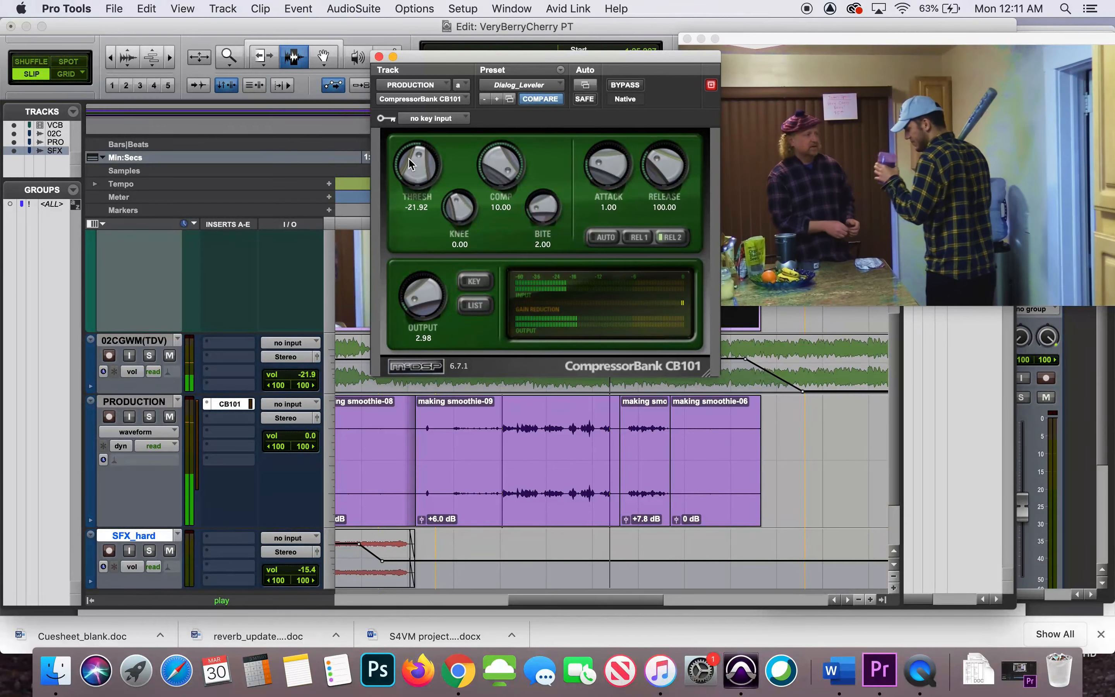
{"action": "left_click_drag", "start_coordinate": [408, 158], "coordinate": [410, 164]}
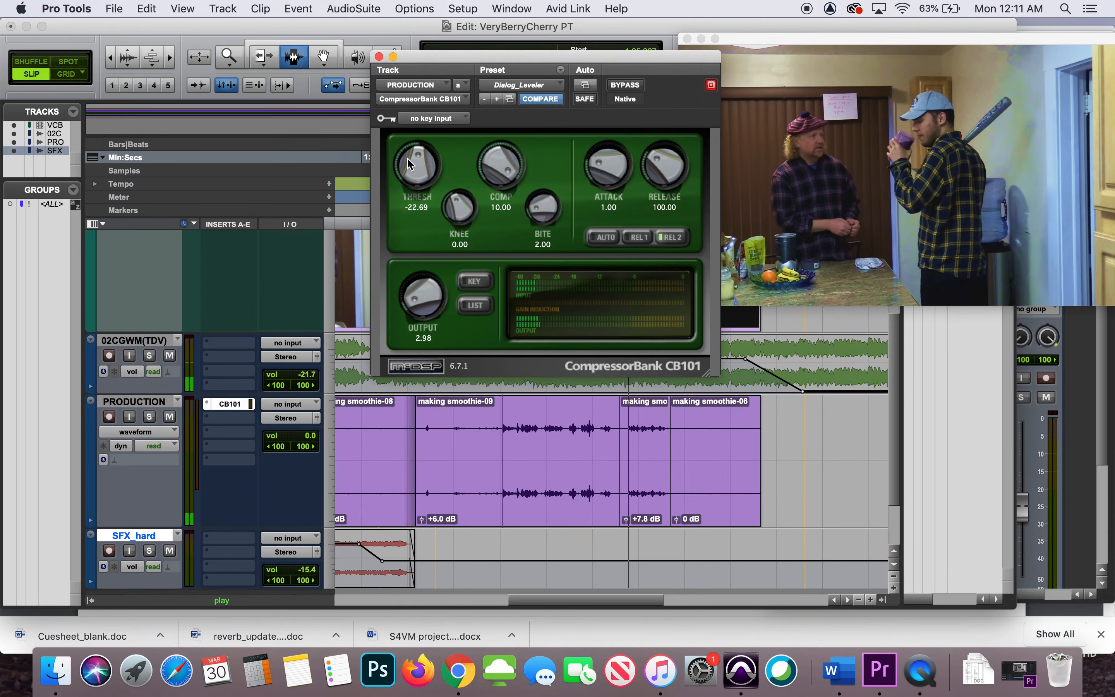
{"action": "left_click_drag", "start_coordinate": [410, 164], "coordinate": [401, 159]}
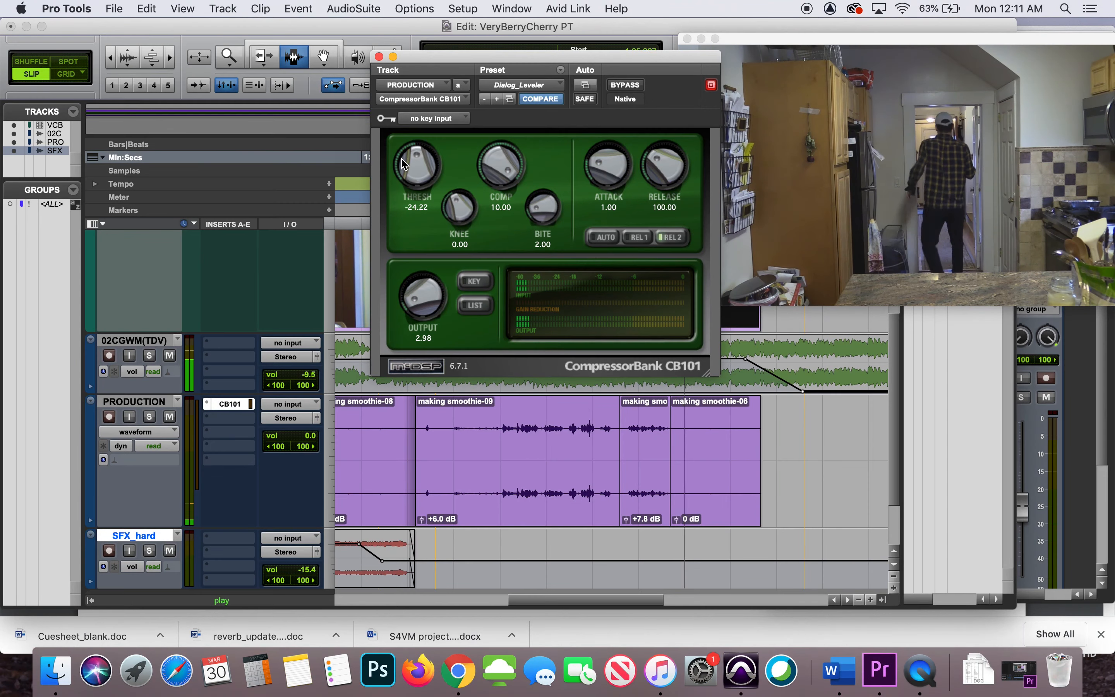